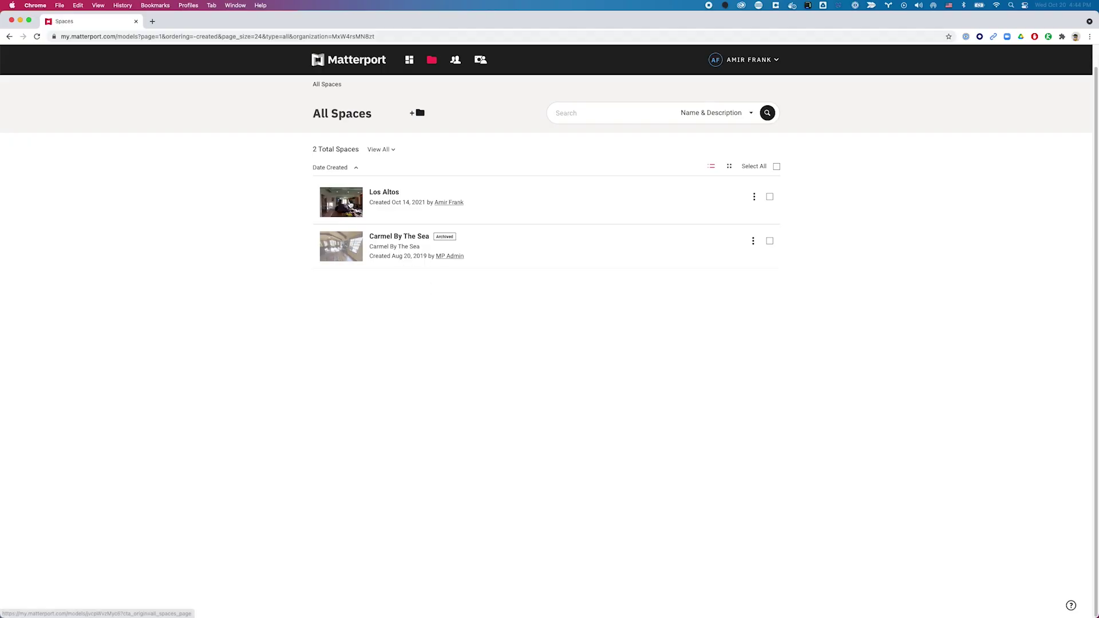
# Open the Los Altos space and look around its 3D tour from the sofa area to the kitchen and back.
pyautogui.click(349, 208)
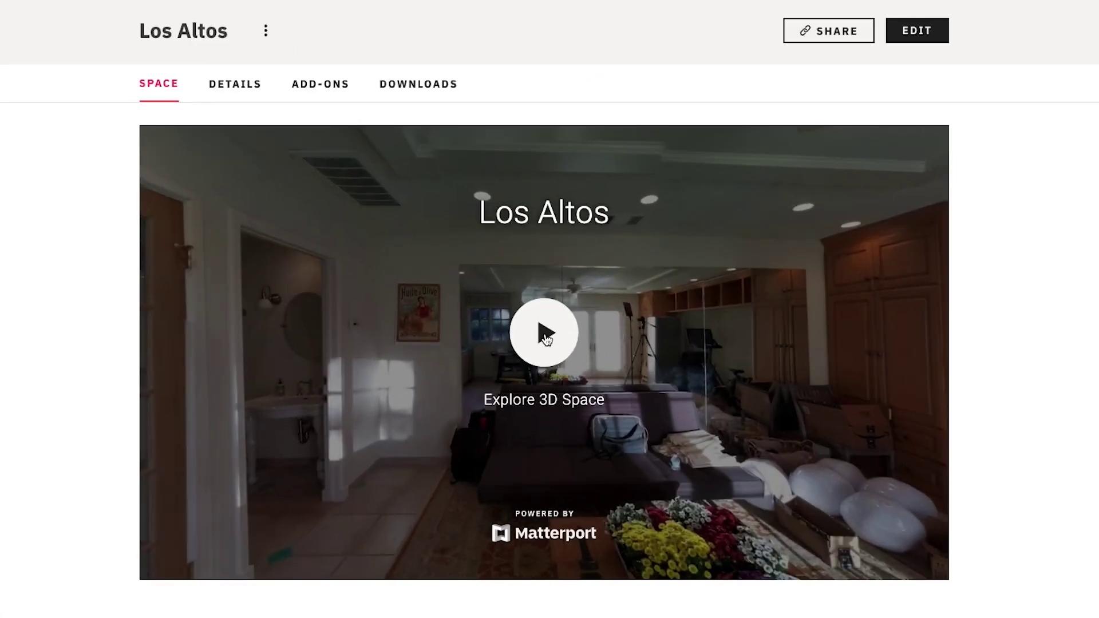
pyautogui.click(546, 339)
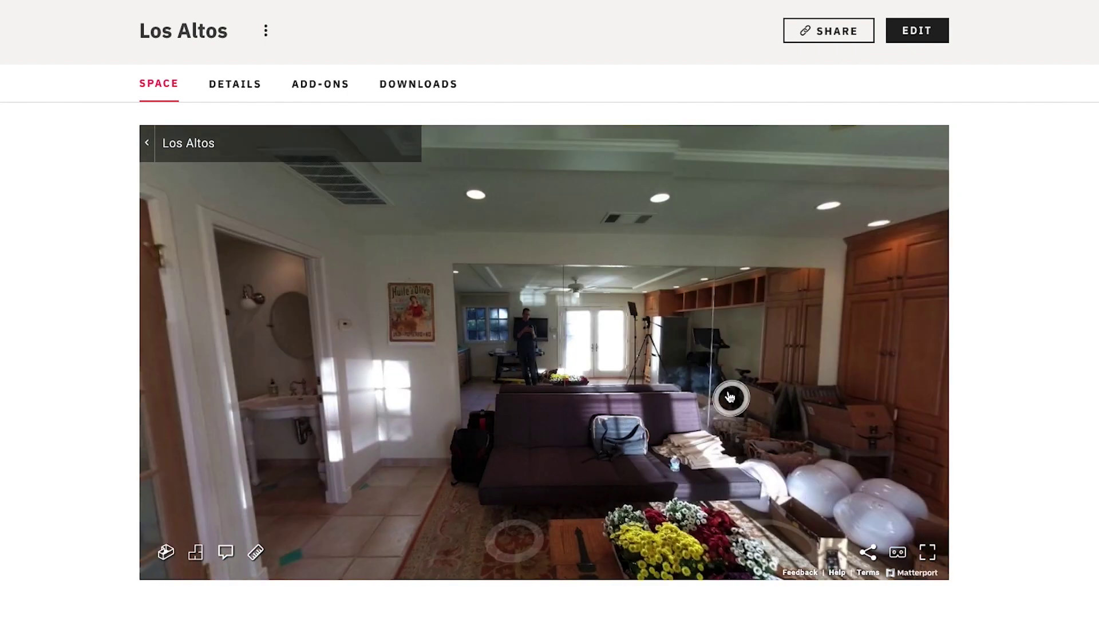
pyautogui.moveTo(729, 398); pyautogui.dragTo(481, 297)
pyautogui.moveTo(695, 344); pyautogui.dragTo(768, 336)
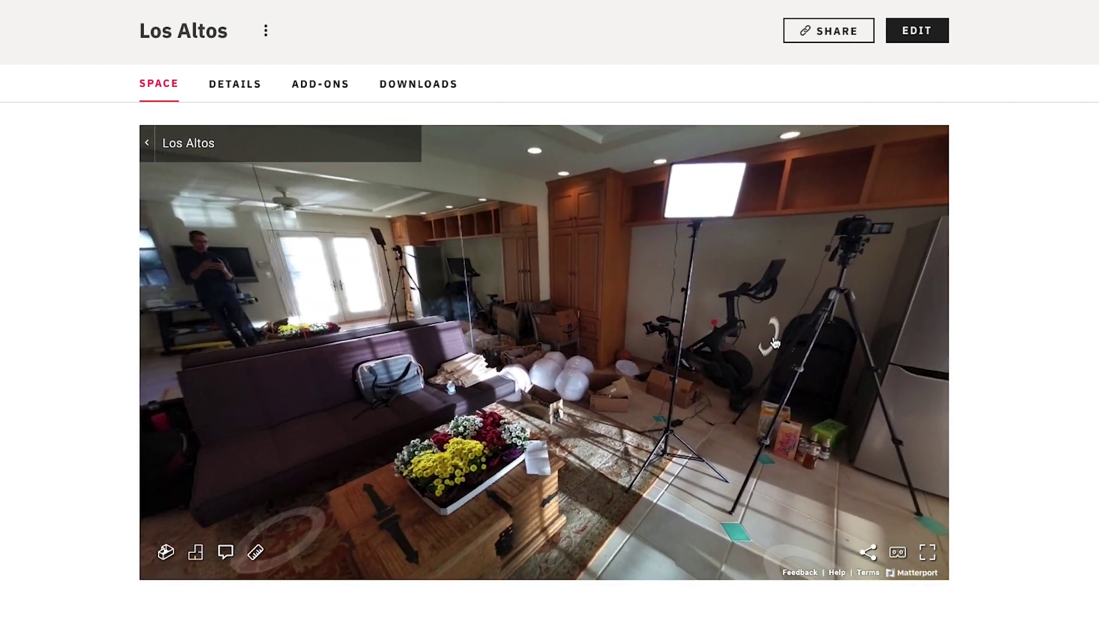
pyautogui.moveTo(475, 367); pyautogui.dragTo(802, 343)
pyautogui.moveTo(469, 372); pyautogui.dragTo(678, 368)
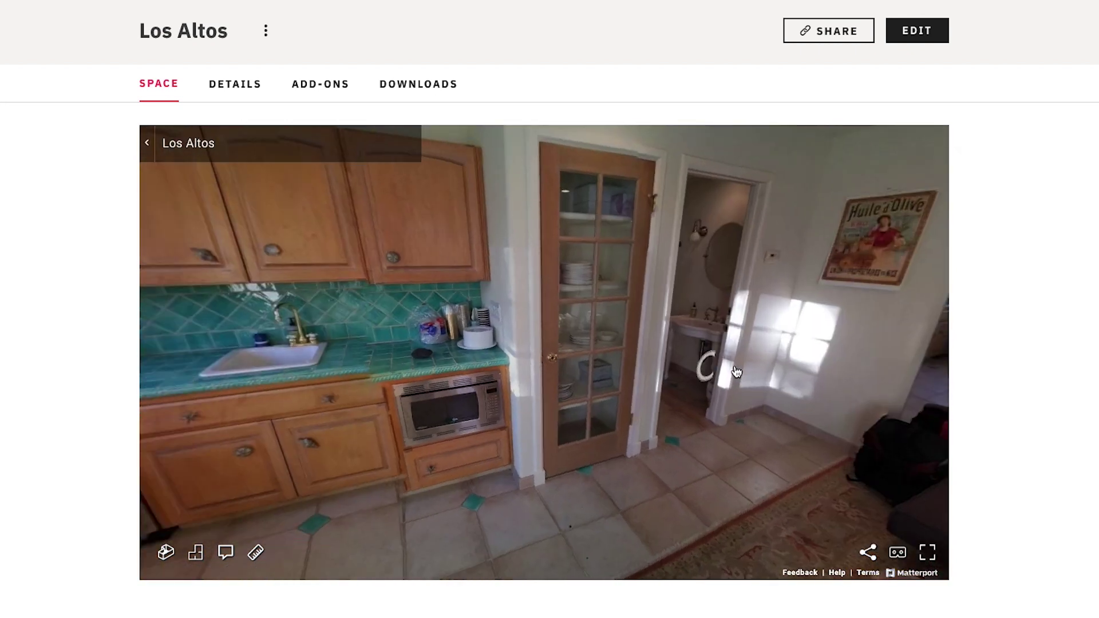
pyautogui.moveTo(496, 368); pyautogui.dragTo(395, 344)
pyautogui.moveTo(710, 366); pyautogui.dragTo(363, 388)
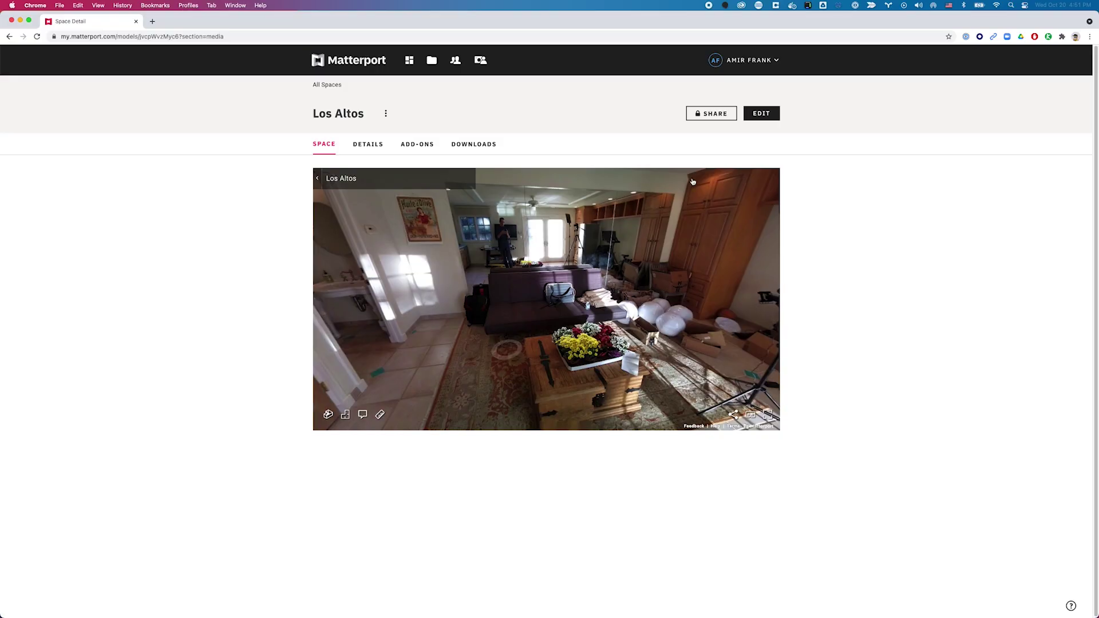
# Change the Los Altos space's privacy setting to Shareable Link.
pyautogui.click(712, 115)
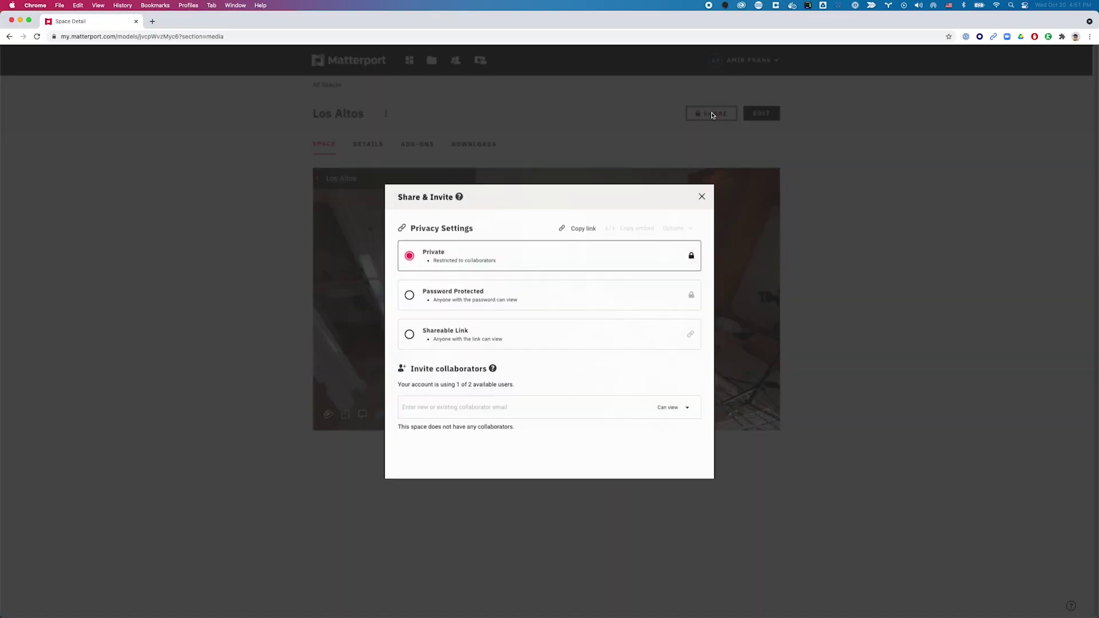
pyautogui.click(409, 335)
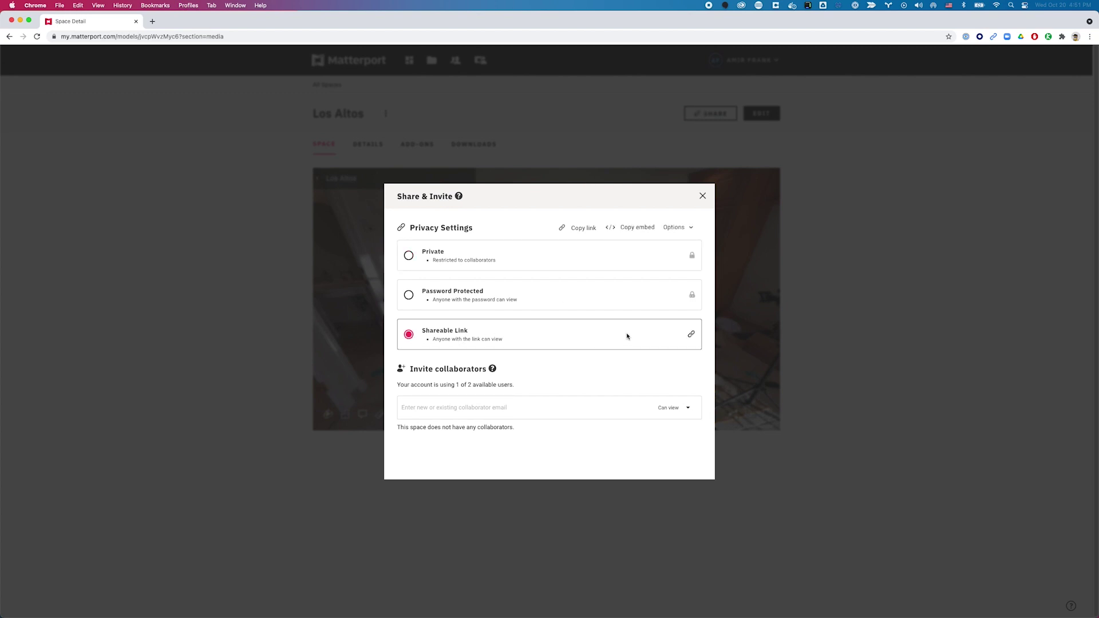
pyautogui.click(703, 197)
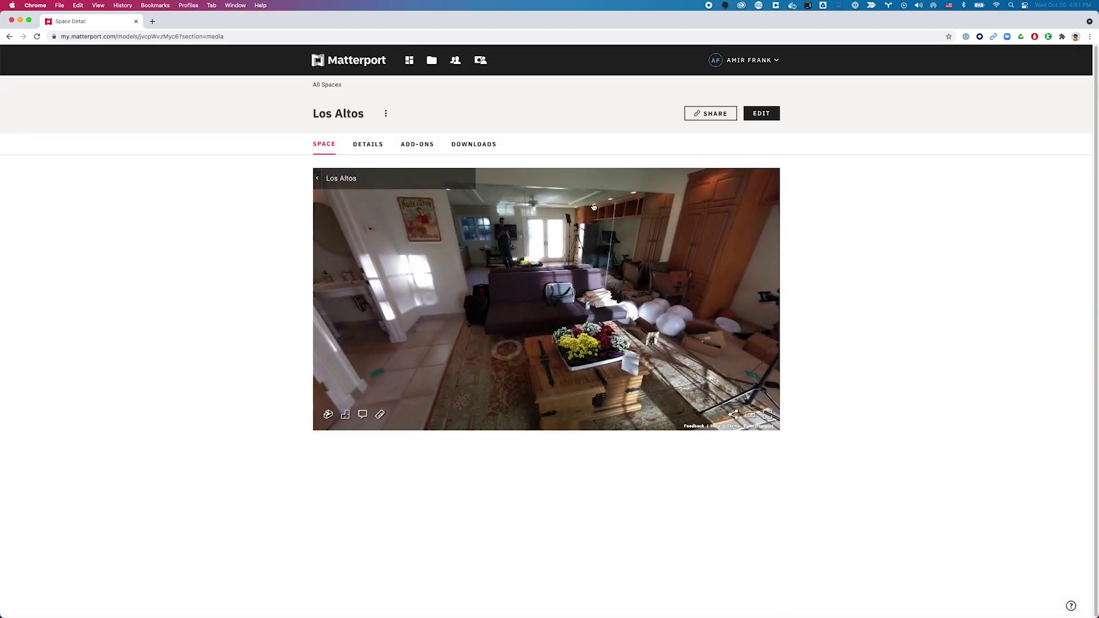
# Open the Los Altos space in Matterport Labs' Spatial Planner and select its main room for editing.
pyautogui.click(368, 145)
pyautogui.scroll(-5, 458, 354)
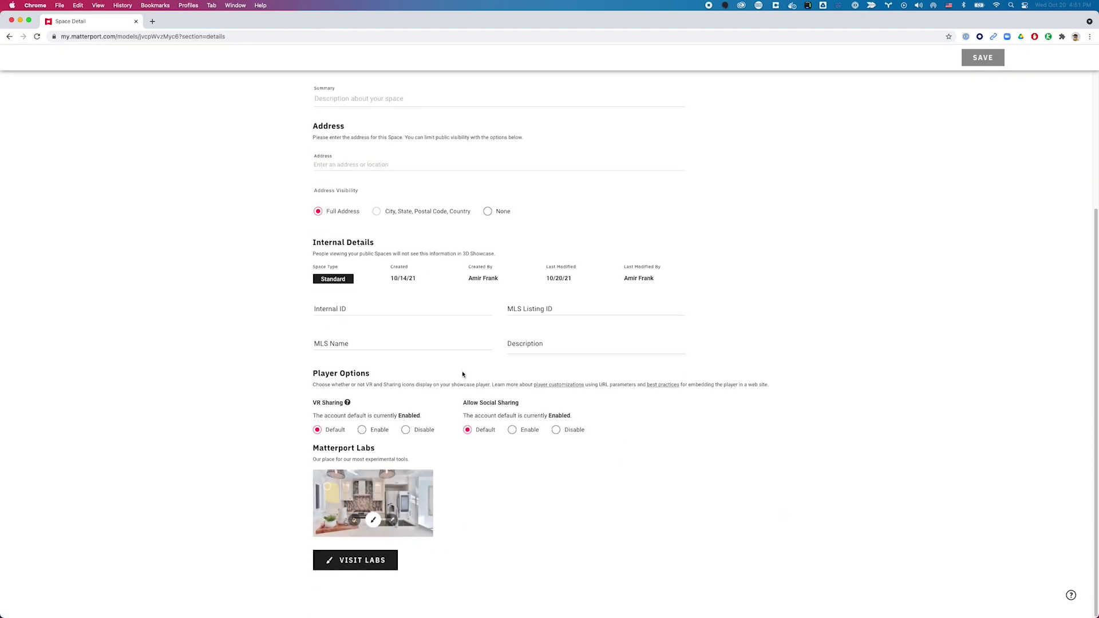
pyautogui.click(356, 562)
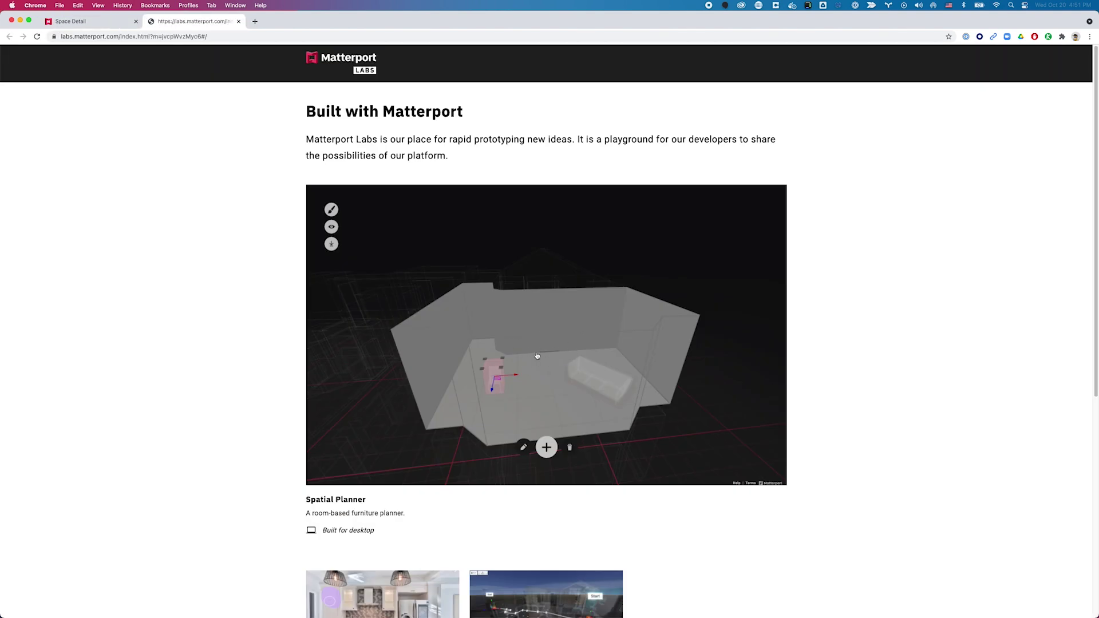
pyautogui.click(551, 354)
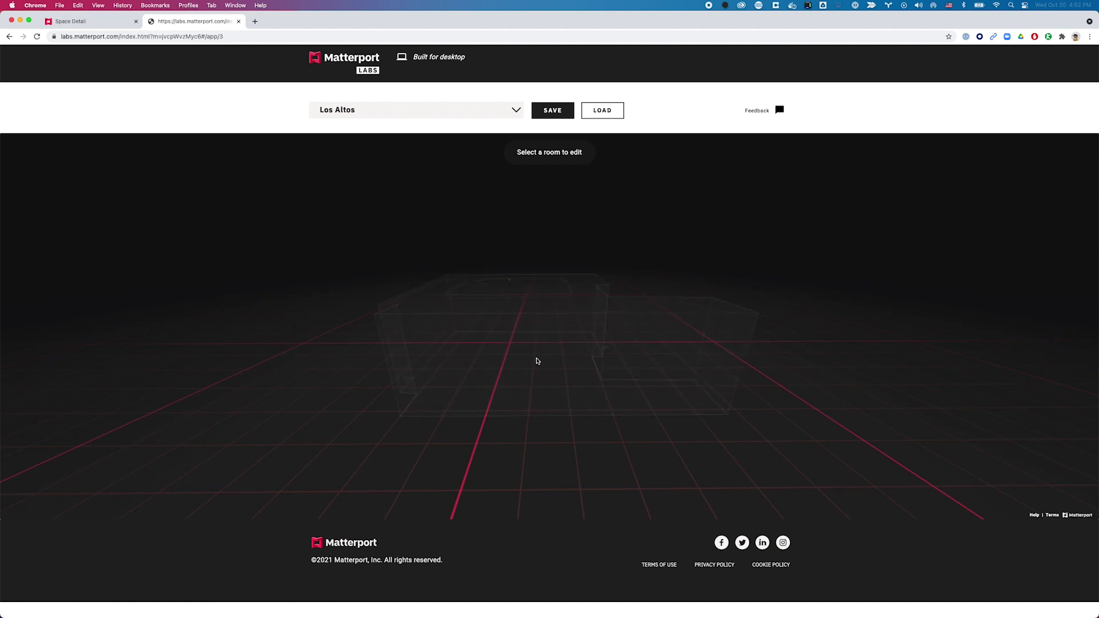
pyautogui.click(539, 361)
# Add a dresser 0.8 m wide, 0.6 m deep and 1 m high, and move it into the room's far corner beside the long side wall.
pyautogui.moveTo(461, 381); pyautogui.dragTo(915, 412)
pyautogui.moveTo(521, 387); pyautogui.dragTo(719, 395)
pyautogui.moveTo(639, 397); pyautogui.dragTo(238, 393)
pyautogui.moveTo(443, 404); pyautogui.dragTo(500, 401)
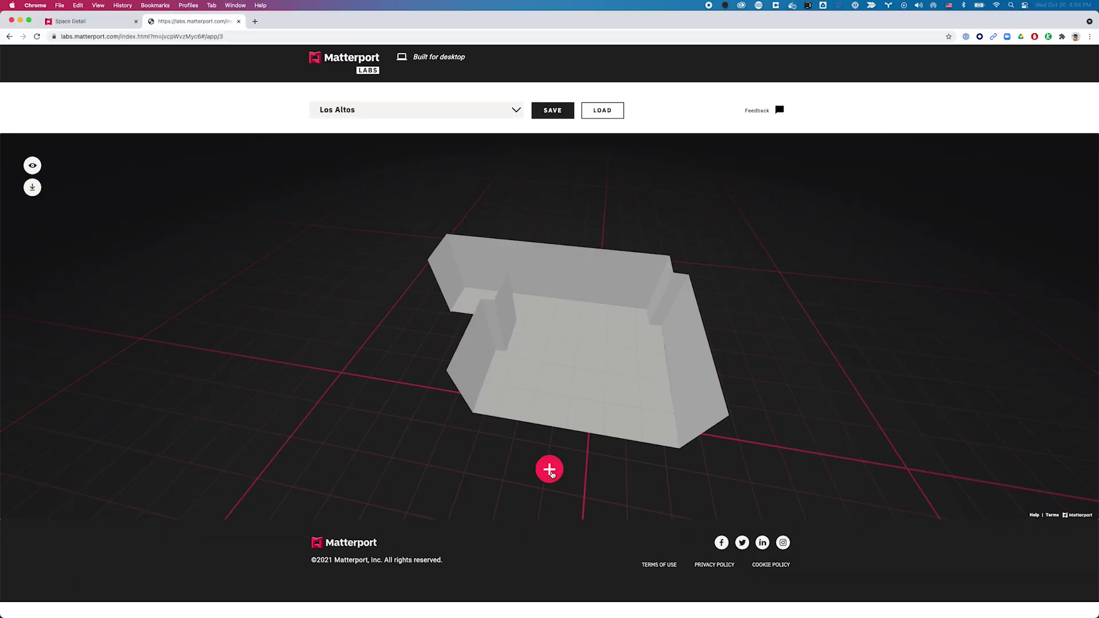
pyautogui.click(552, 469)
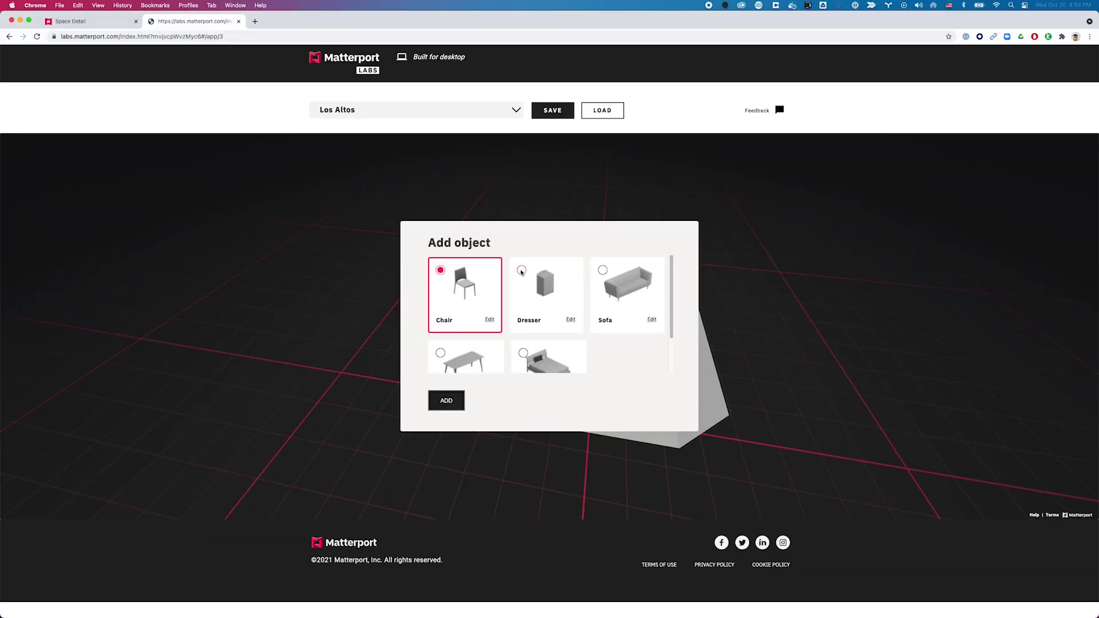
pyautogui.click(522, 270)
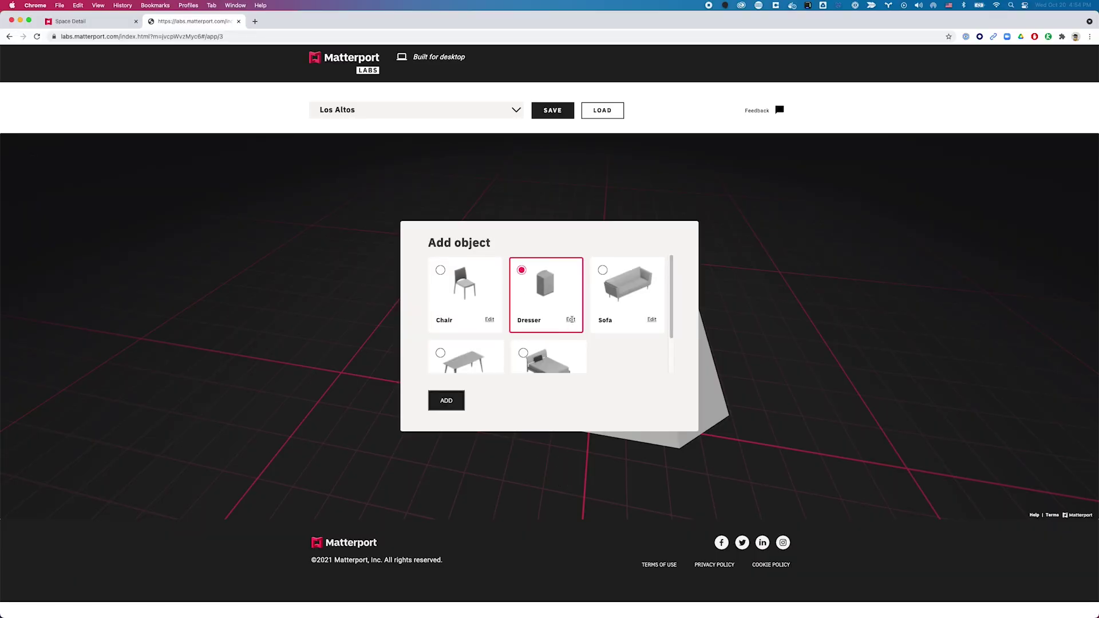
pyautogui.click(571, 320)
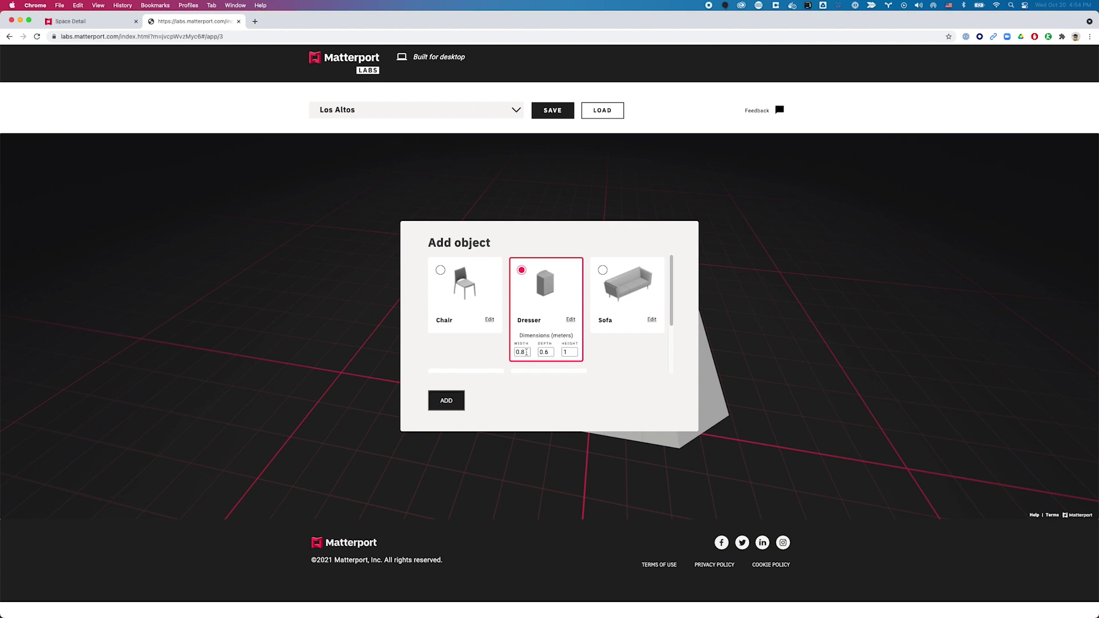
pyautogui.click(446, 403)
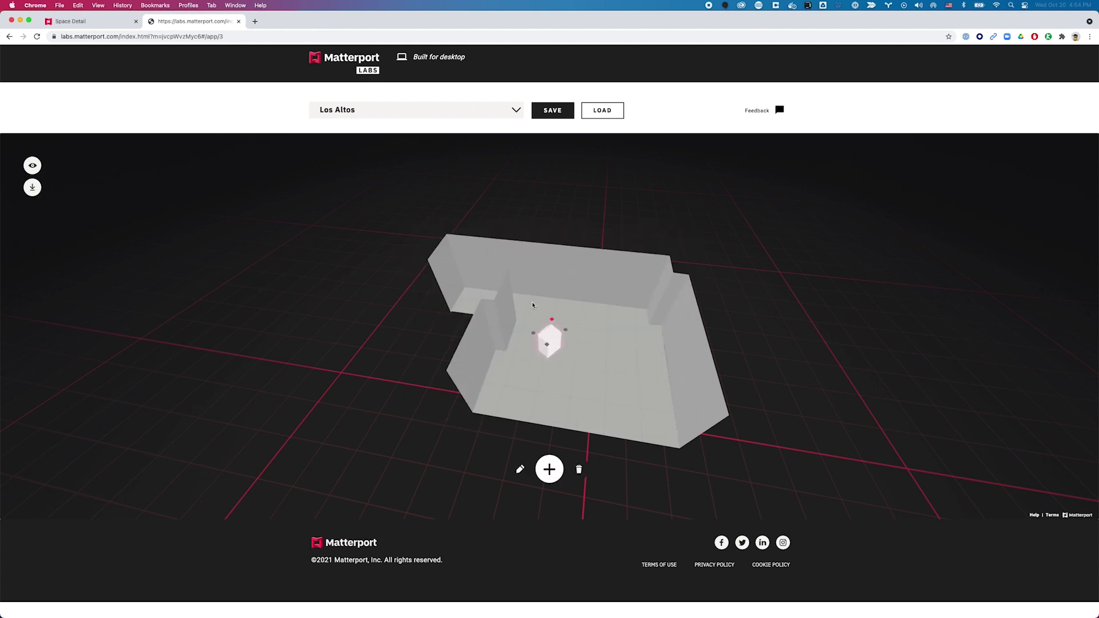
pyautogui.moveTo(549, 337); pyautogui.dragTo(660, 324)
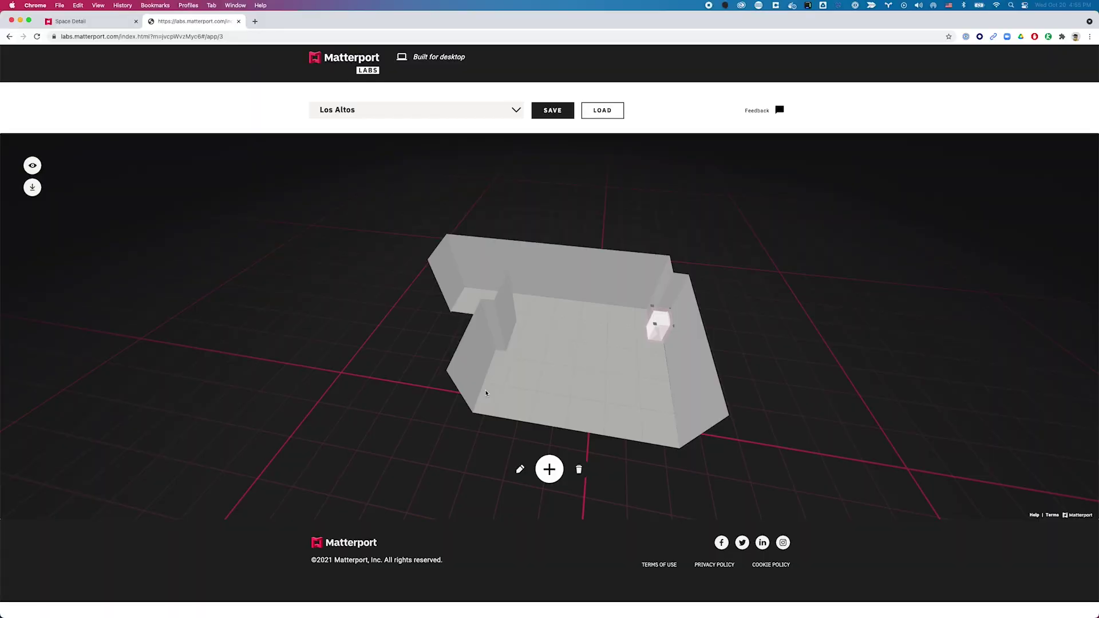
# Load the saved furniture layout from Slot 1 into the planner.
pyautogui.click(603, 111)
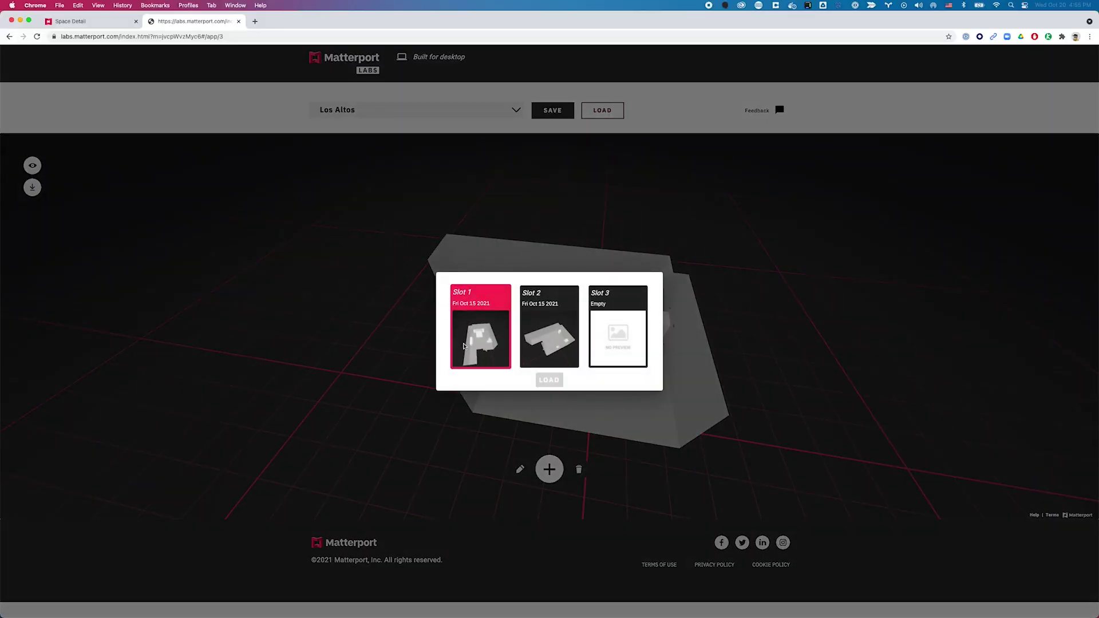
pyautogui.click(544, 381)
pyautogui.moveTo(545, 380); pyautogui.dragTo(484, 407)
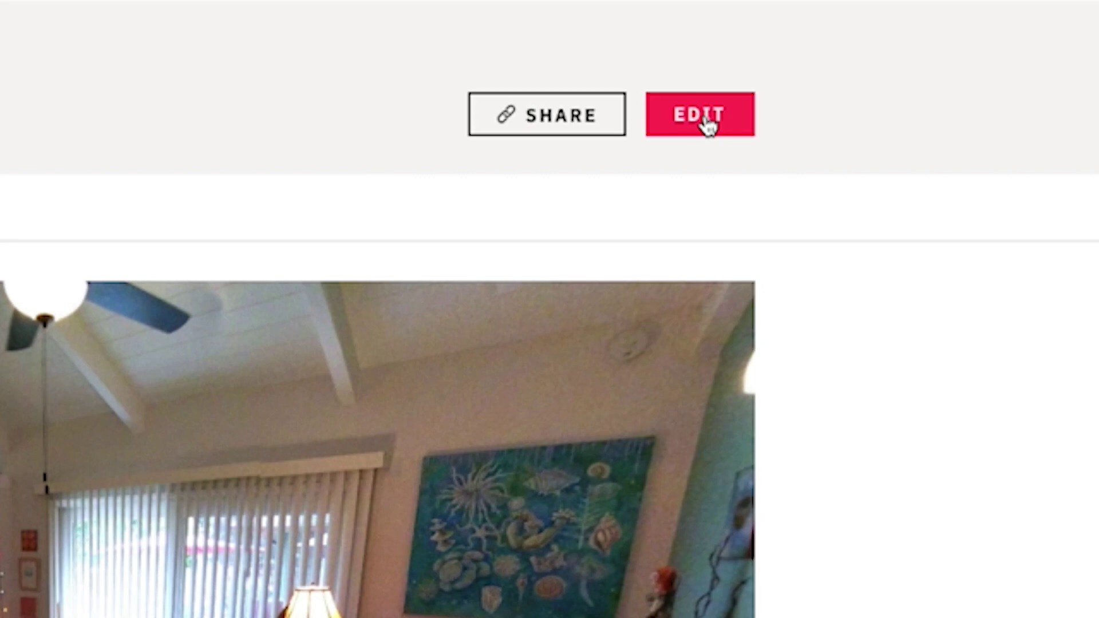
# Open the cottage space for editing and set its start location to the living room view facing the coffee table and sofa.
pyautogui.click(762, 103)
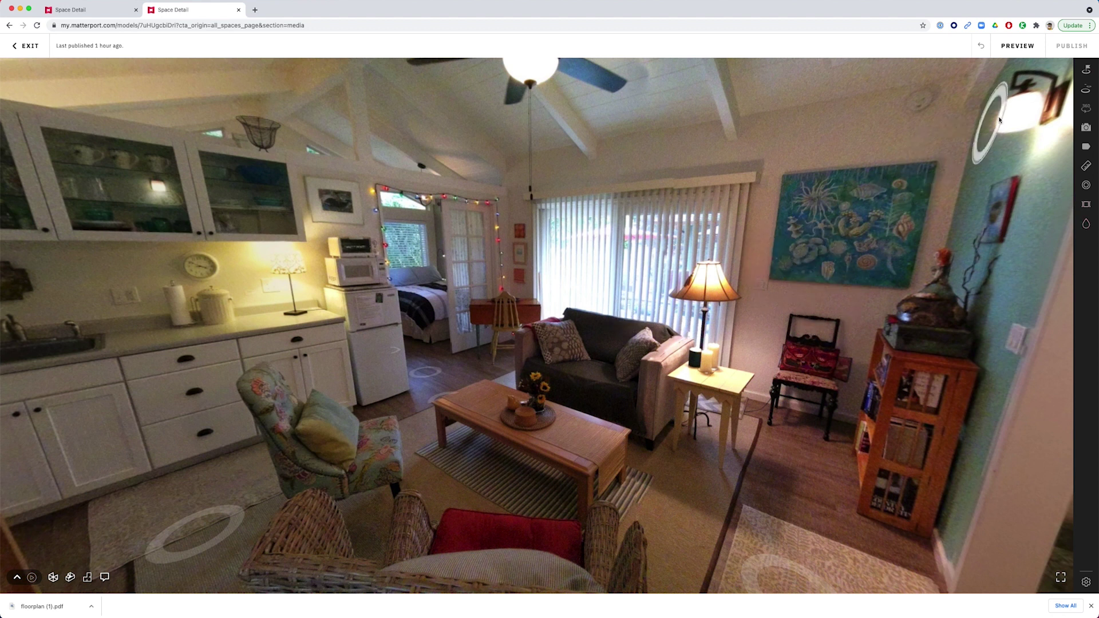
pyautogui.click(584, 304)
pyautogui.click(540, 270)
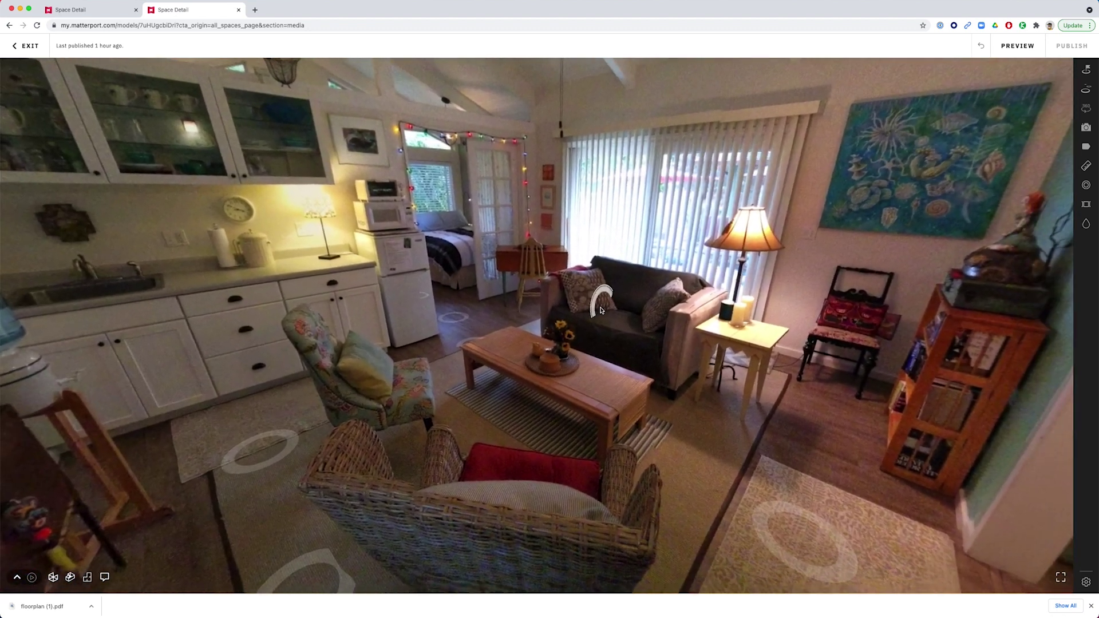
pyautogui.click(601, 312)
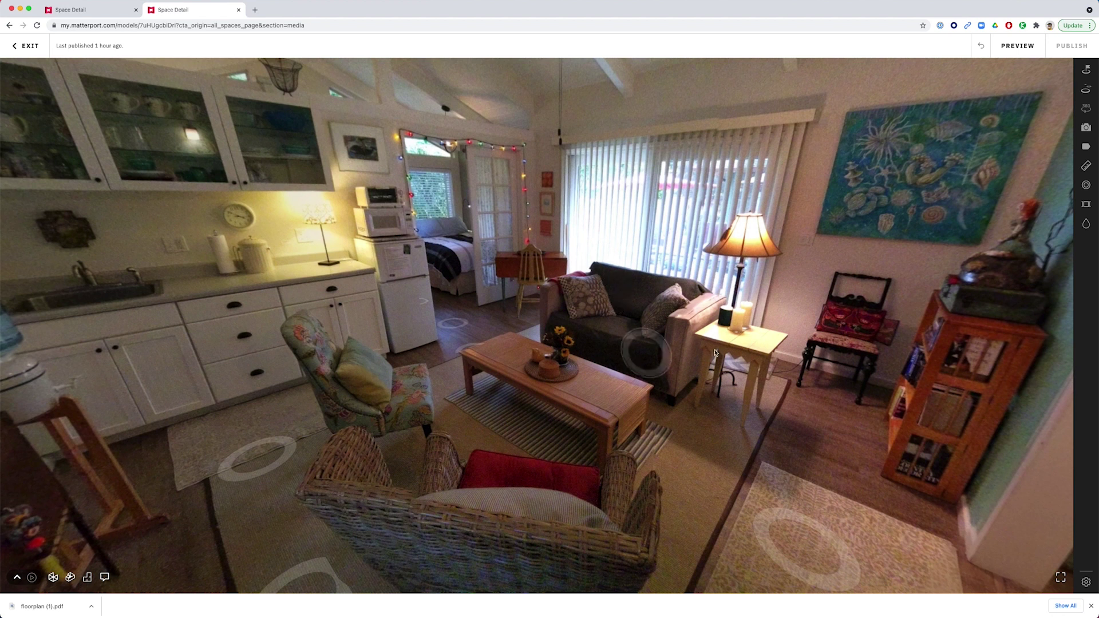
pyautogui.click(1087, 71)
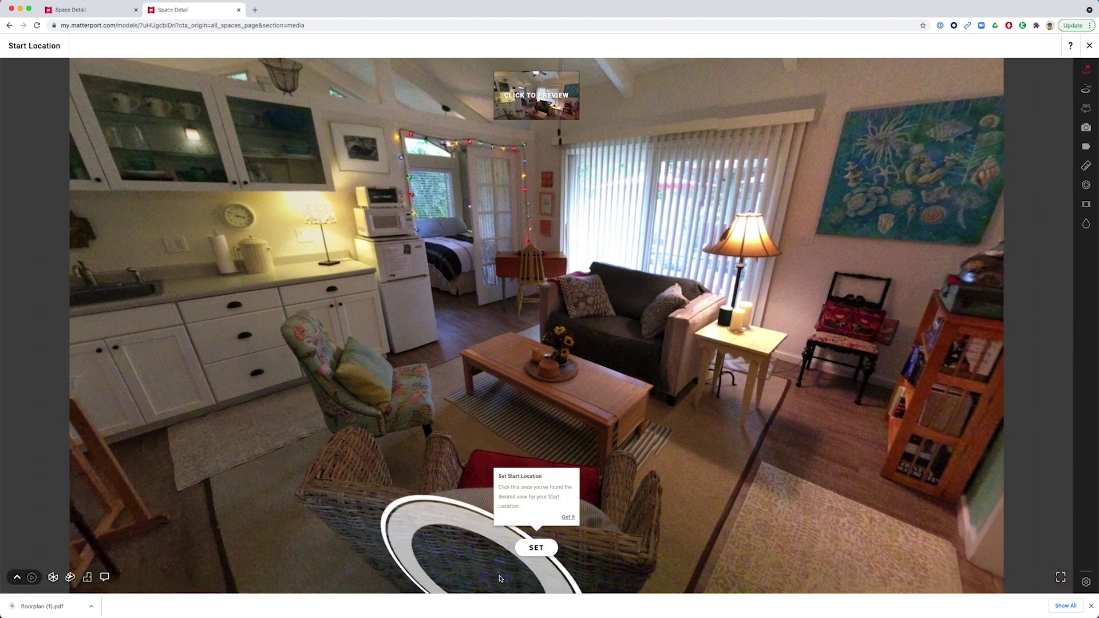
pyautogui.click(534, 550)
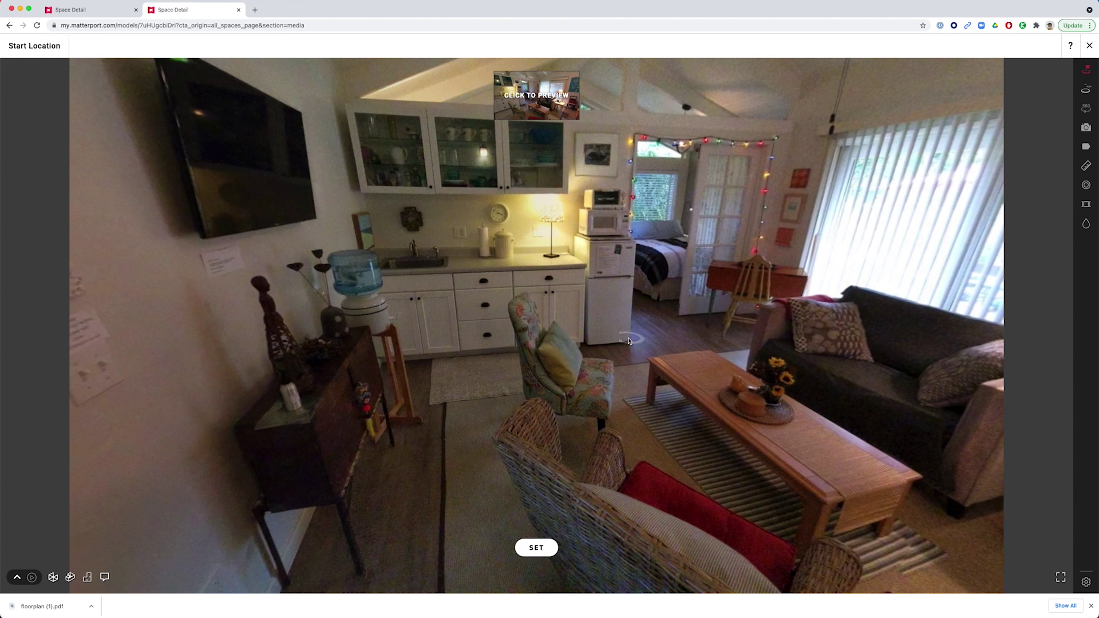
# Examine the cottage's dollhouse model from several sides and return to an inside view of the living room.
pyautogui.scroll(-3, 633, 342)
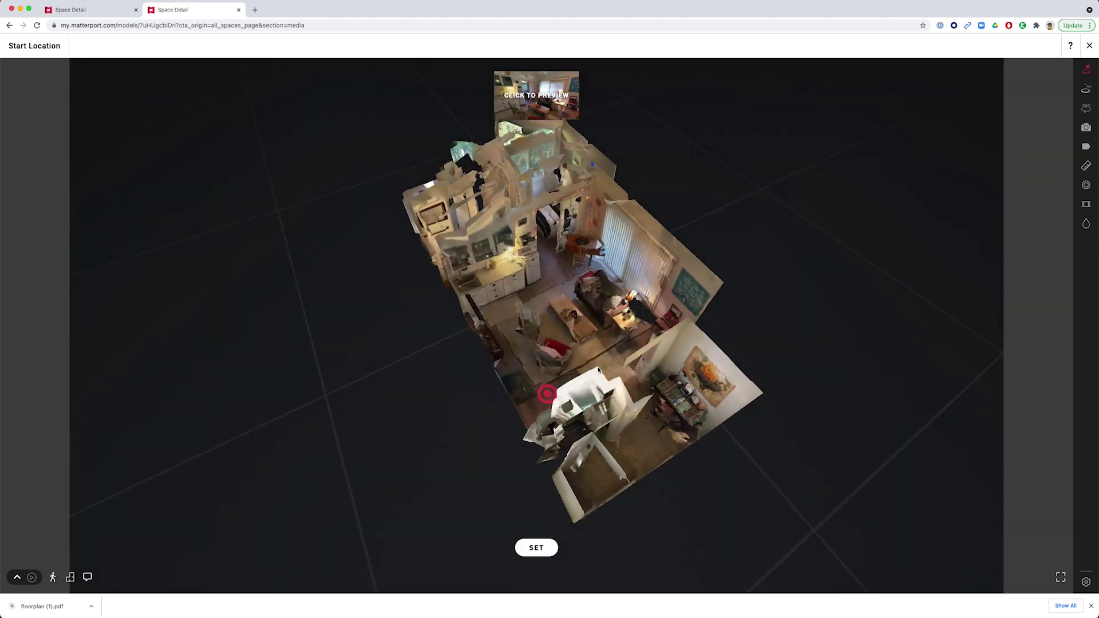
pyautogui.moveTo(752, 361); pyautogui.dragTo(760, 408)
pyautogui.scroll(5, 797, 383)
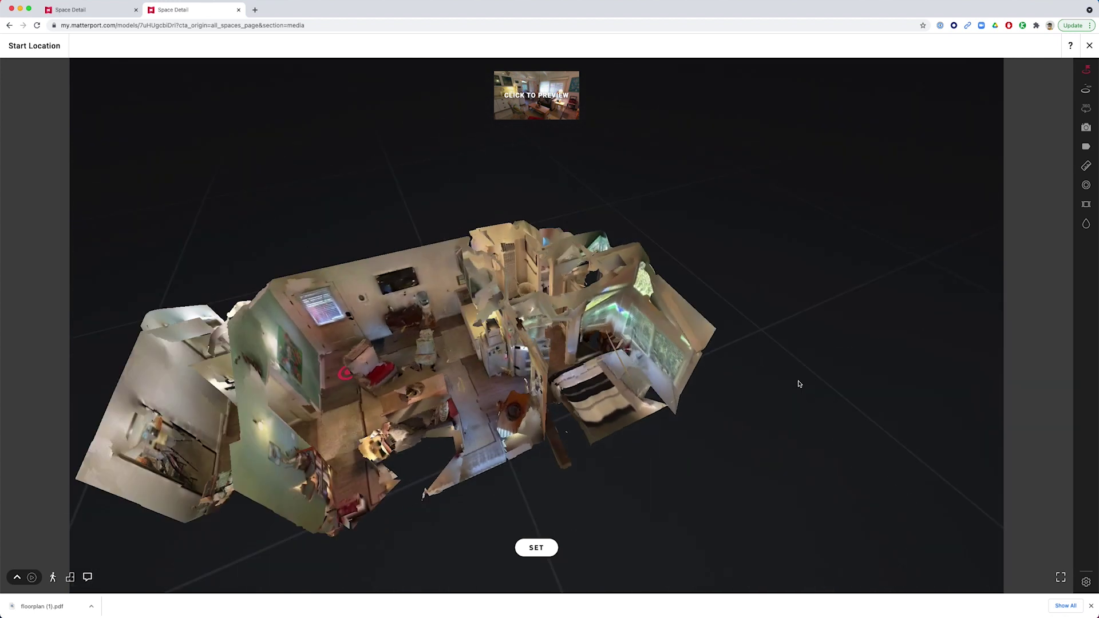
pyautogui.scroll(-5, 516, 395)
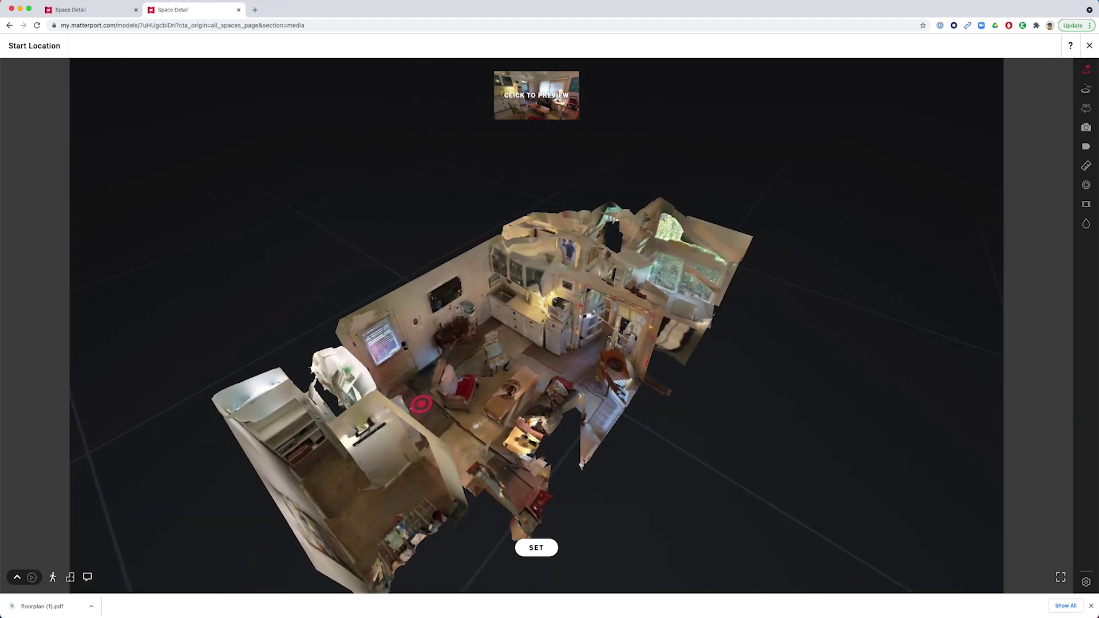
pyautogui.click(551, 418)
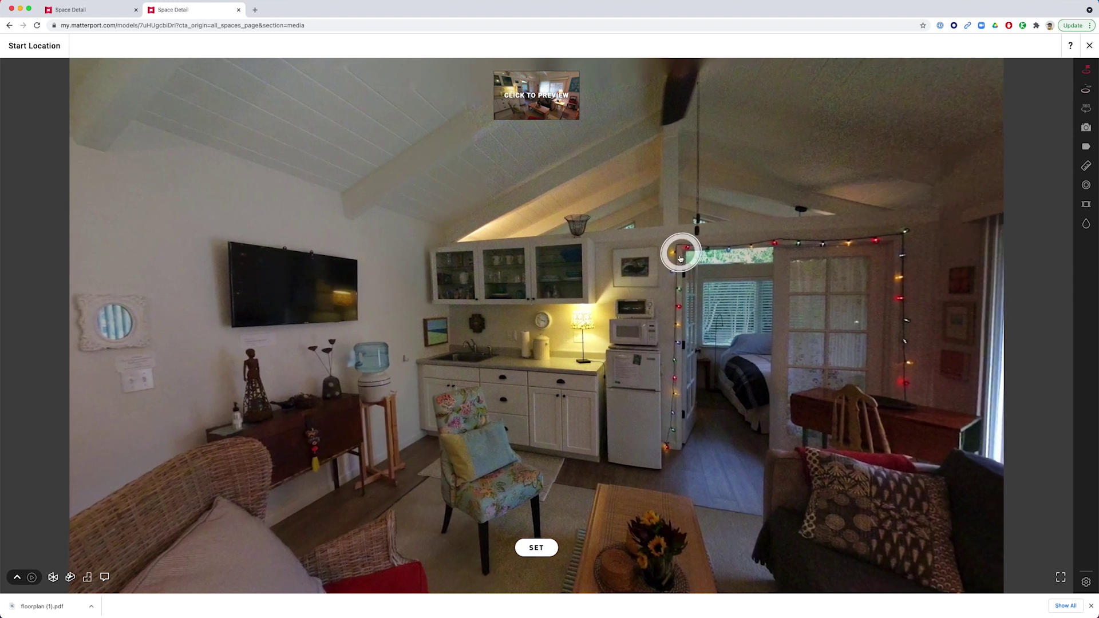
# Hide Scan 1 and Scan 13 of Floor 1 in the space's 3D scans.
pyautogui.click(1086, 91)
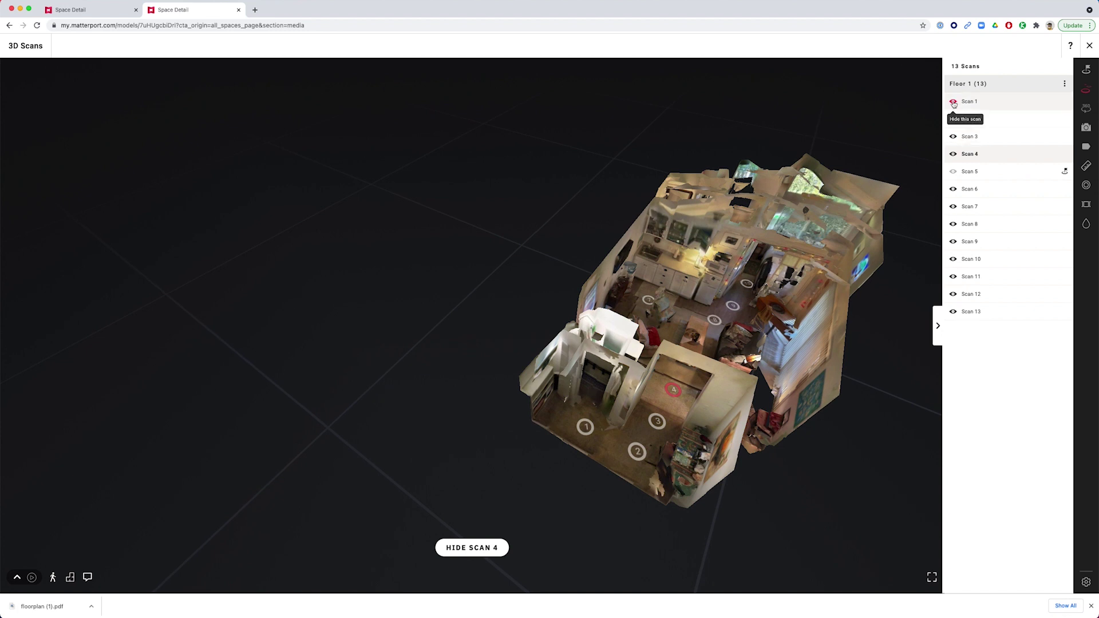
pyautogui.moveTo(573, 355); pyautogui.dragTo(509, 402)
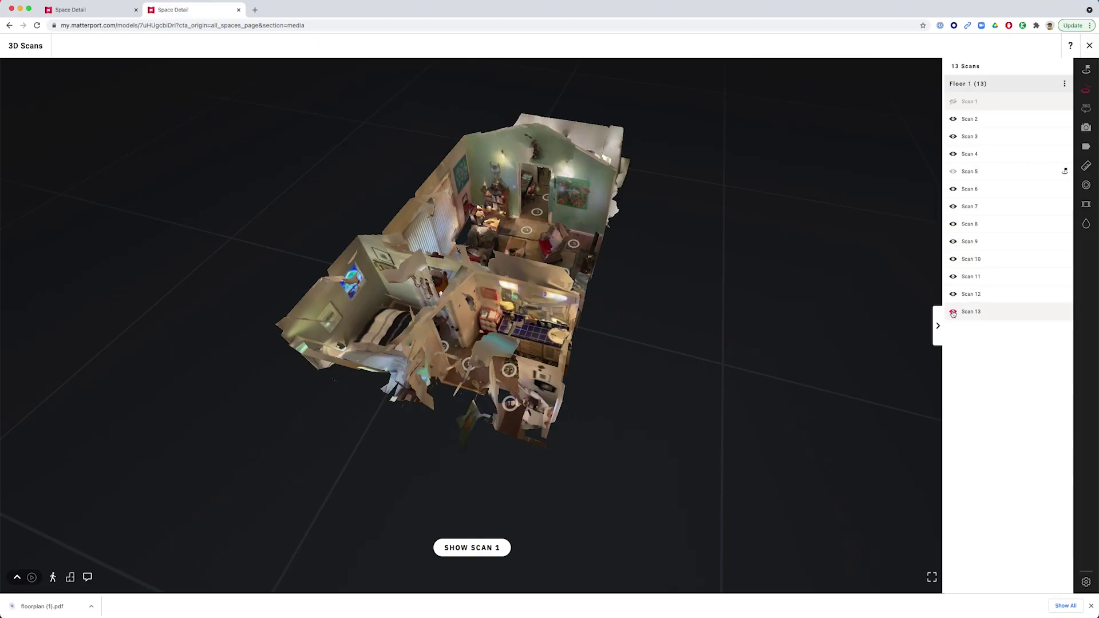
pyautogui.moveTo(616, 381)
pyautogui.mouseDown()
pyautogui.moveTo(751, 380)
pyautogui.moveTo(623, 387)
pyautogui.mouseUp()
pyautogui.scroll(3, 623, 386)
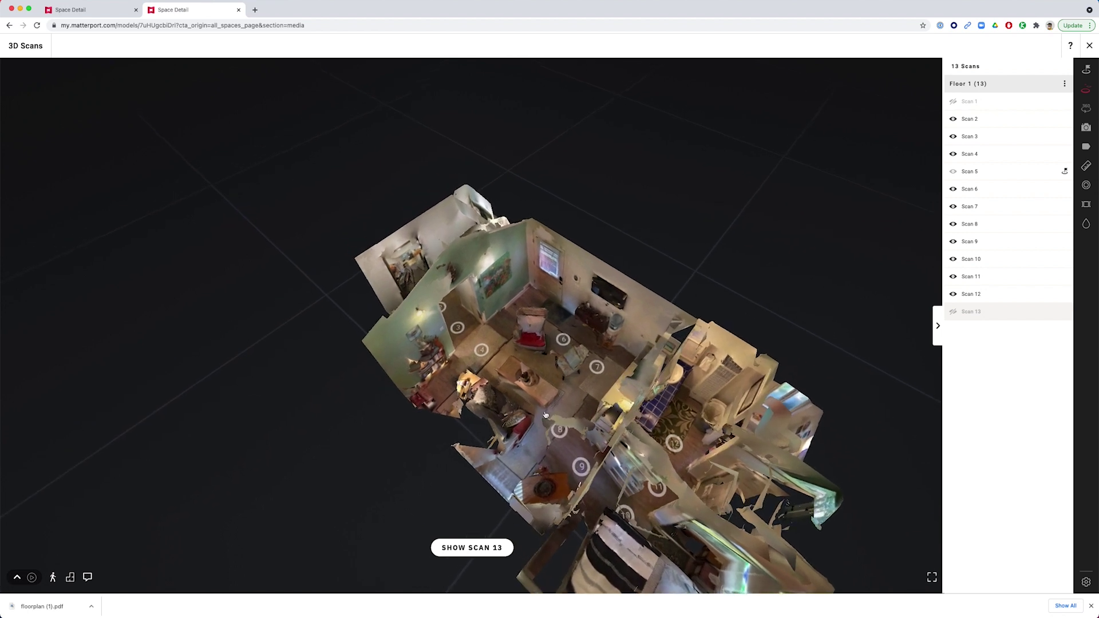
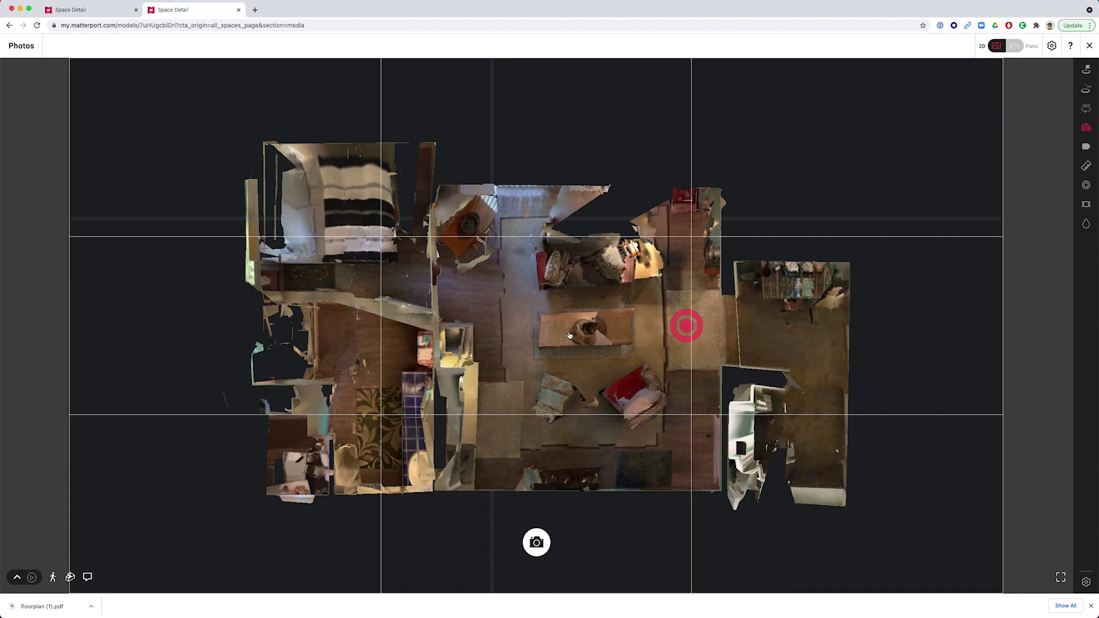
# Create a blur over the small picture on the front of the kitchen fridge's upper door.
pyautogui.click(593, 377)
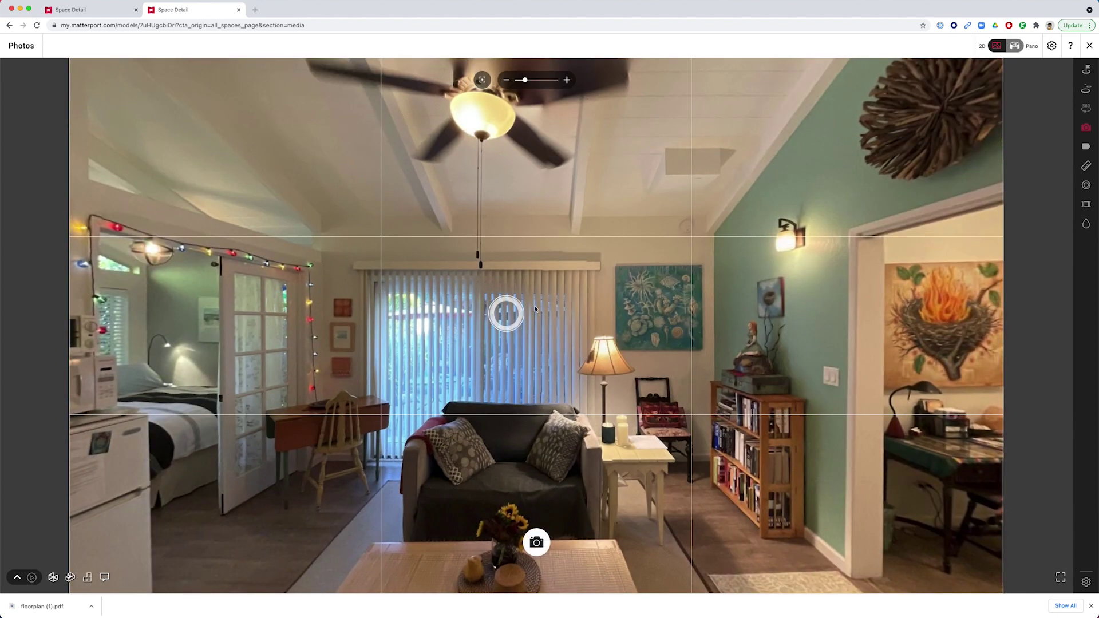
pyautogui.moveTo(510, 314); pyautogui.dragTo(775, 274)
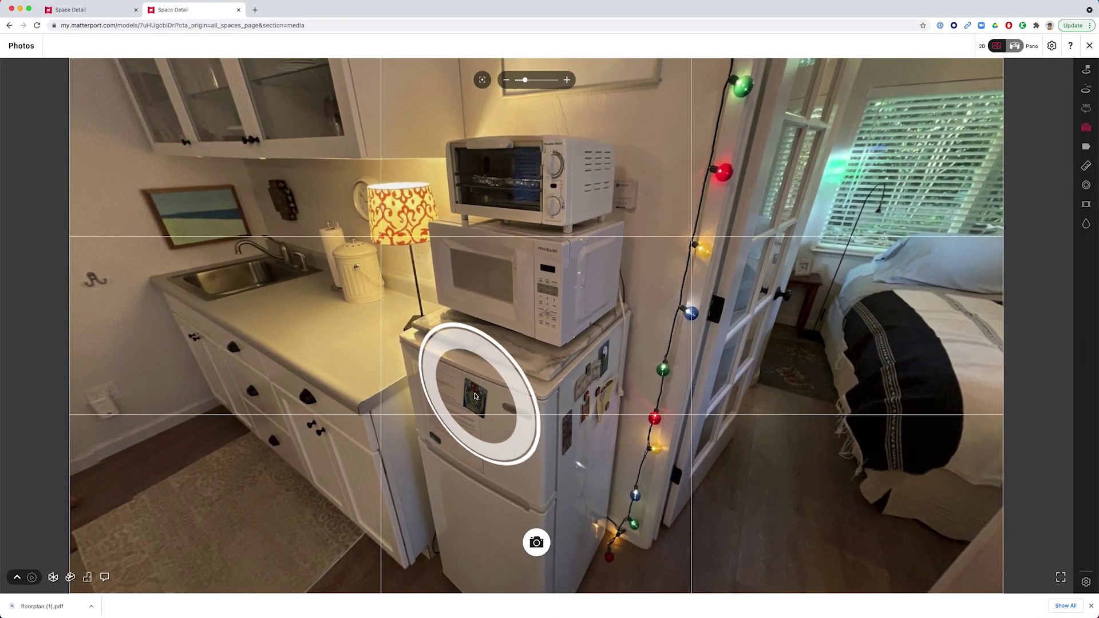
pyautogui.click(553, 318)
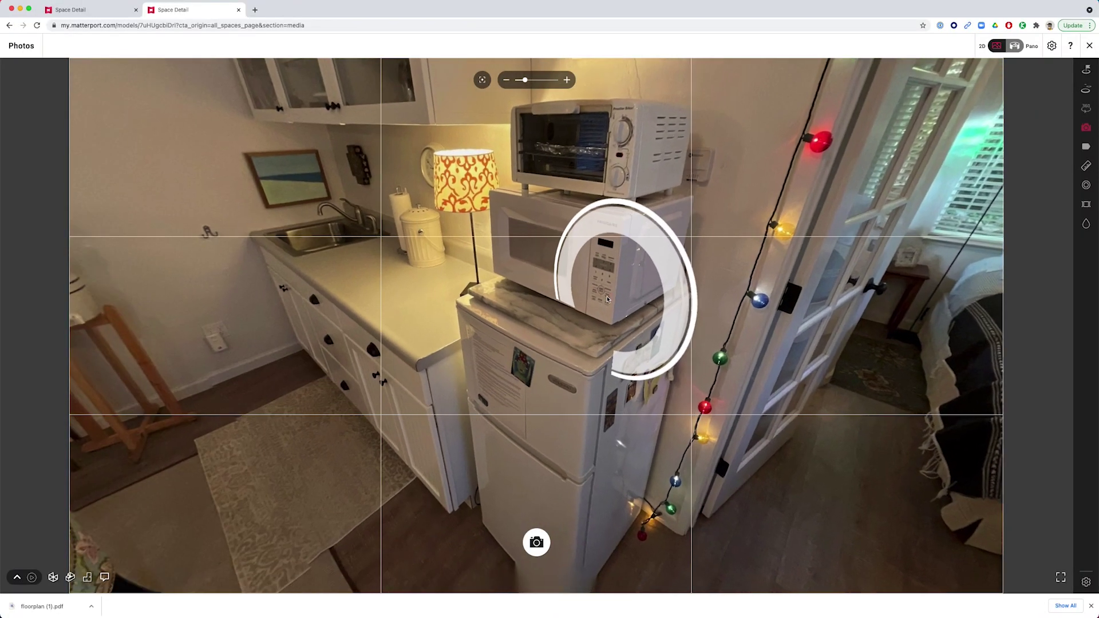
pyautogui.click(1087, 226)
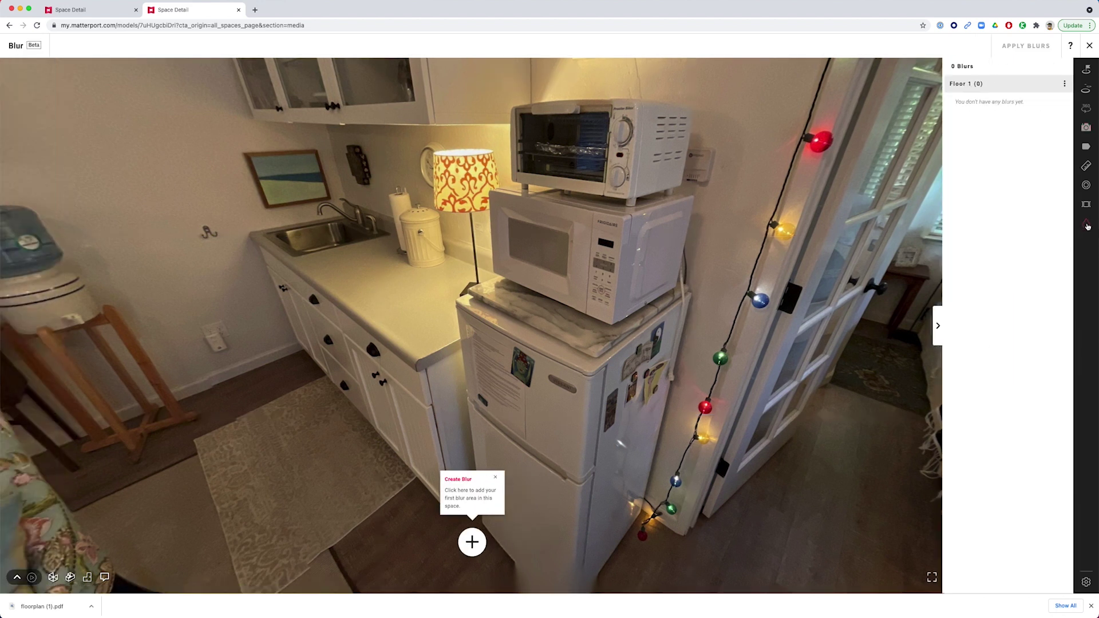
pyautogui.click(472, 543)
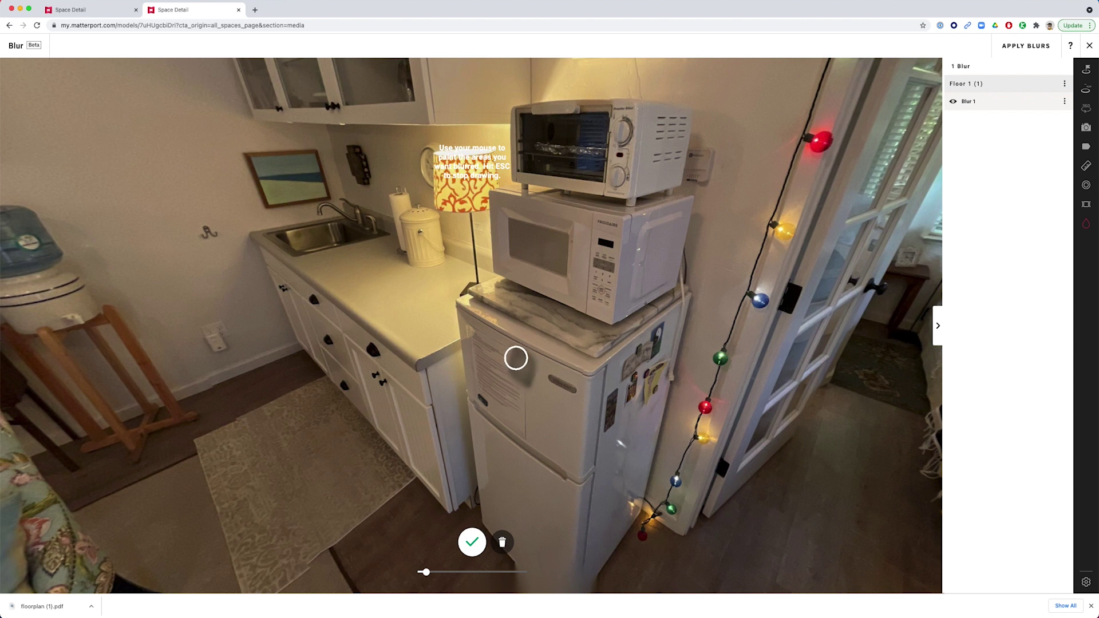
pyautogui.click(473, 544)
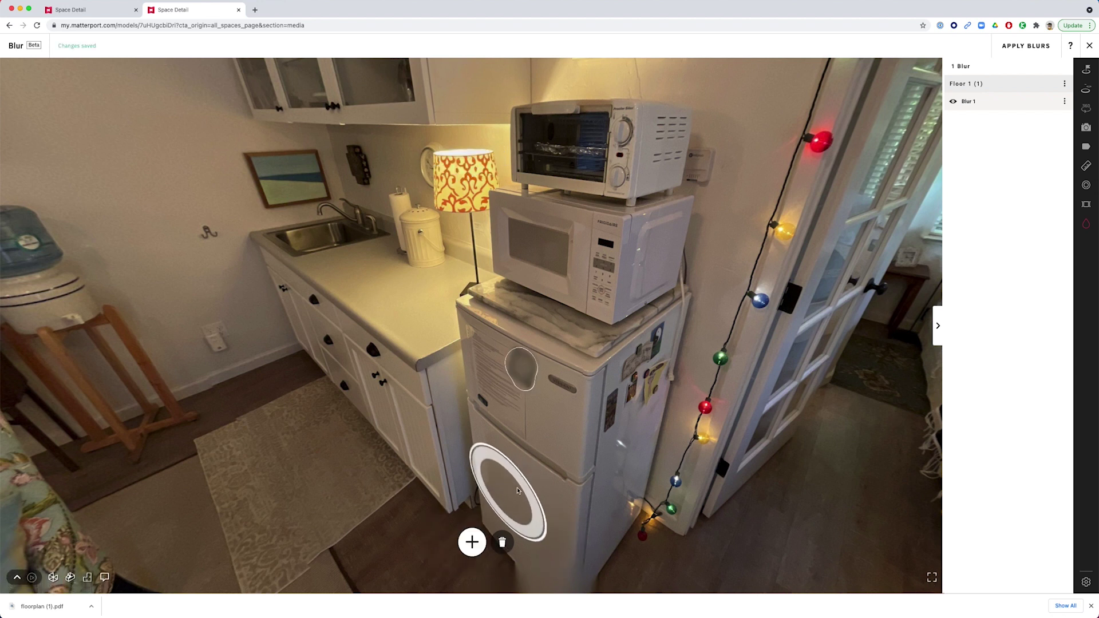
# Create a second blur over the same picture on the fridge door from the scan position beside the sink.
pyautogui.moveTo(536, 457); pyautogui.dragTo(433, 486)
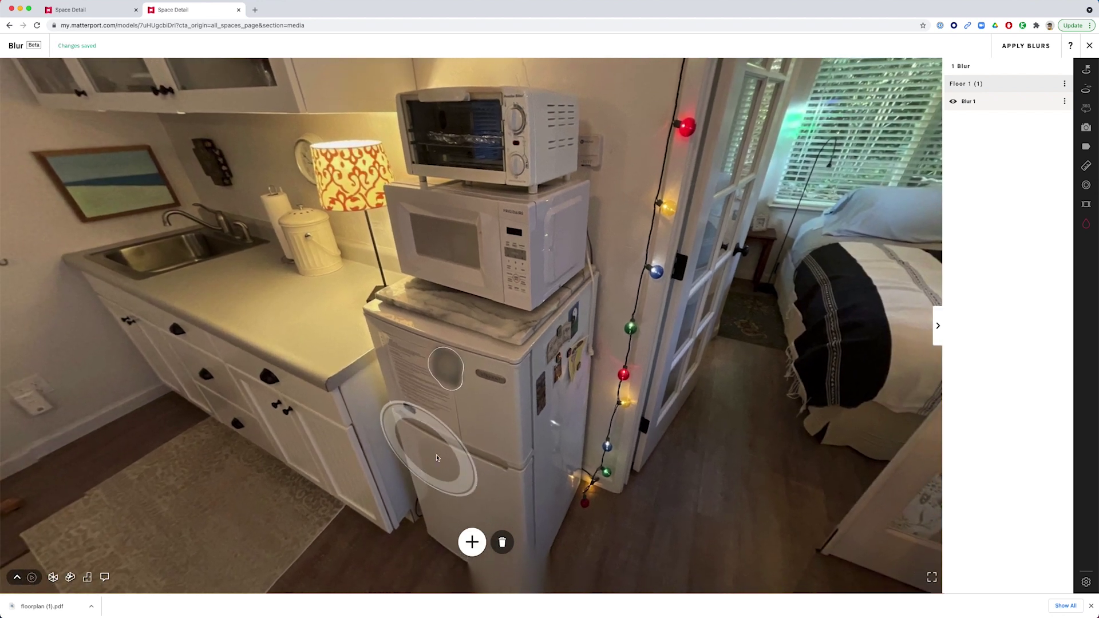
pyautogui.moveTo(561, 473); pyautogui.dragTo(385, 381)
pyautogui.click(385, 380)
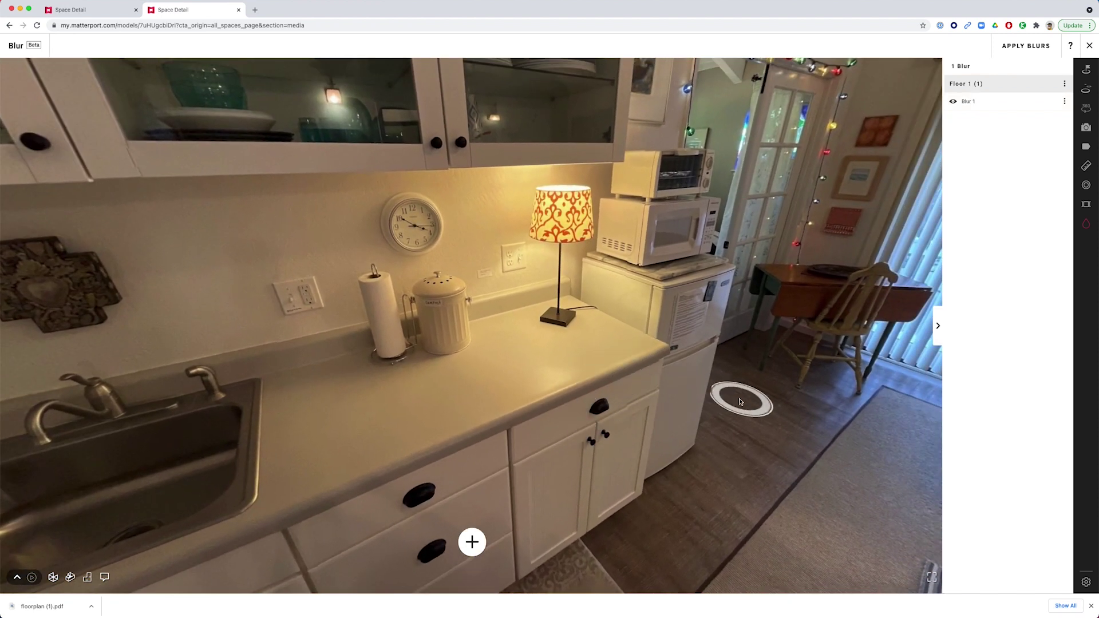
pyautogui.click(472, 543)
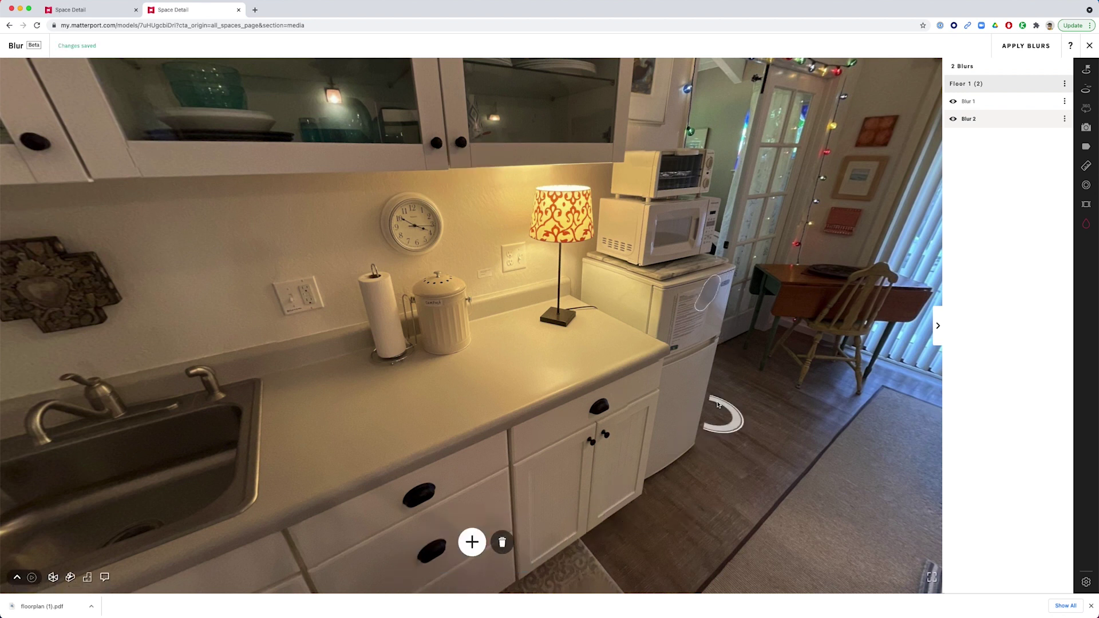
# Add a Mattertag titled "Compost only" to the compost canister on the kitchen counter.
pyautogui.click(718, 404)
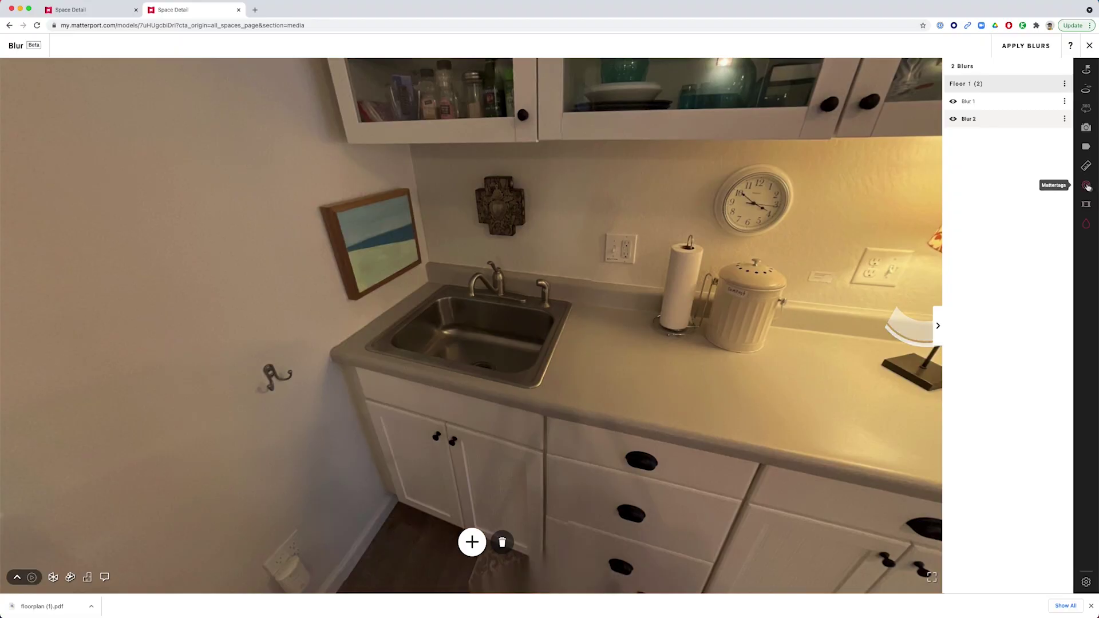
pyautogui.click(1087, 187)
pyautogui.click(472, 542)
pyautogui.click(627, 298)
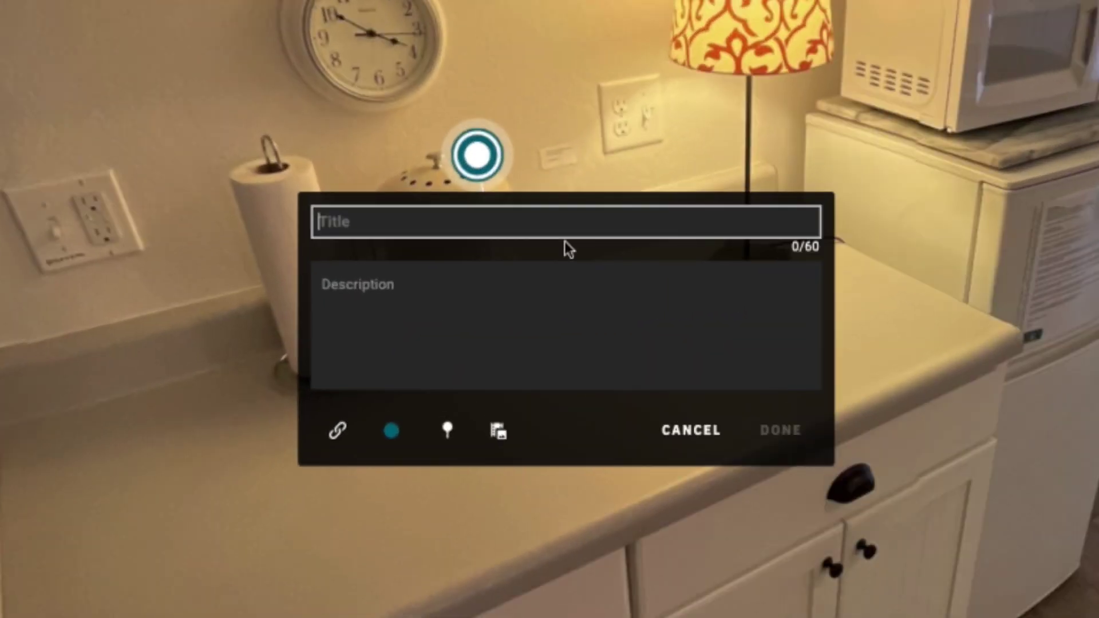
pyautogui.write('Compost only')
pyautogui.press('Return')
# Add a Mattertag titled "Trash bin" to the cabinet door below the kitchen sink.
pyautogui.moveTo(458, 344); pyautogui.dragTo(700, 309)
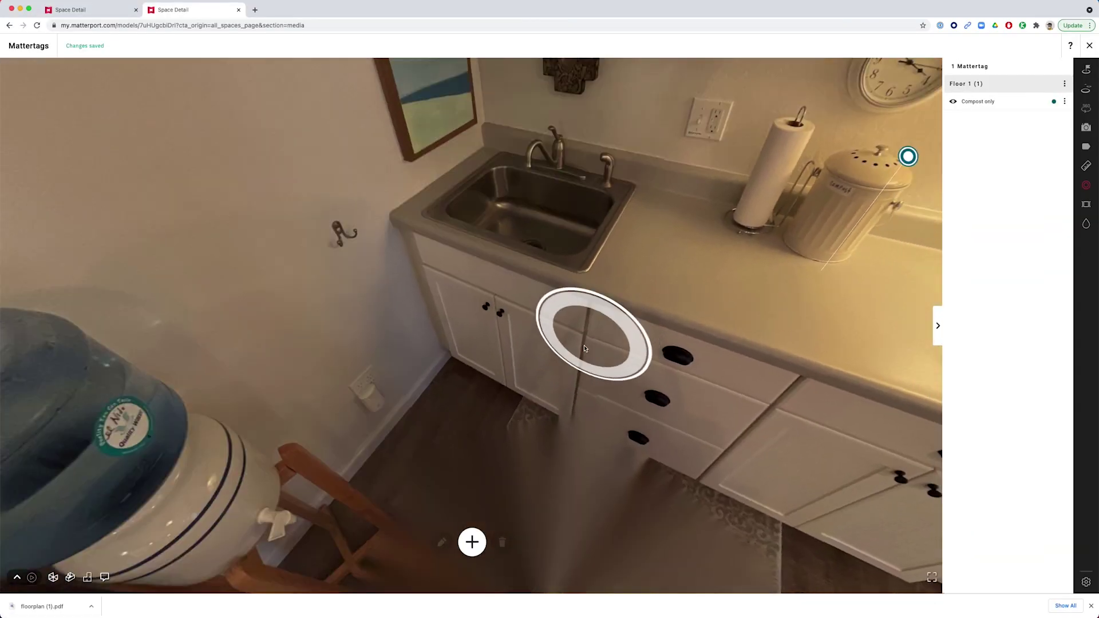
pyautogui.moveTo(585, 348)
pyautogui.mouseDown()
pyautogui.moveTo(566, 416)
pyautogui.moveTo(514, 480)
pyautogui.mouseUp()
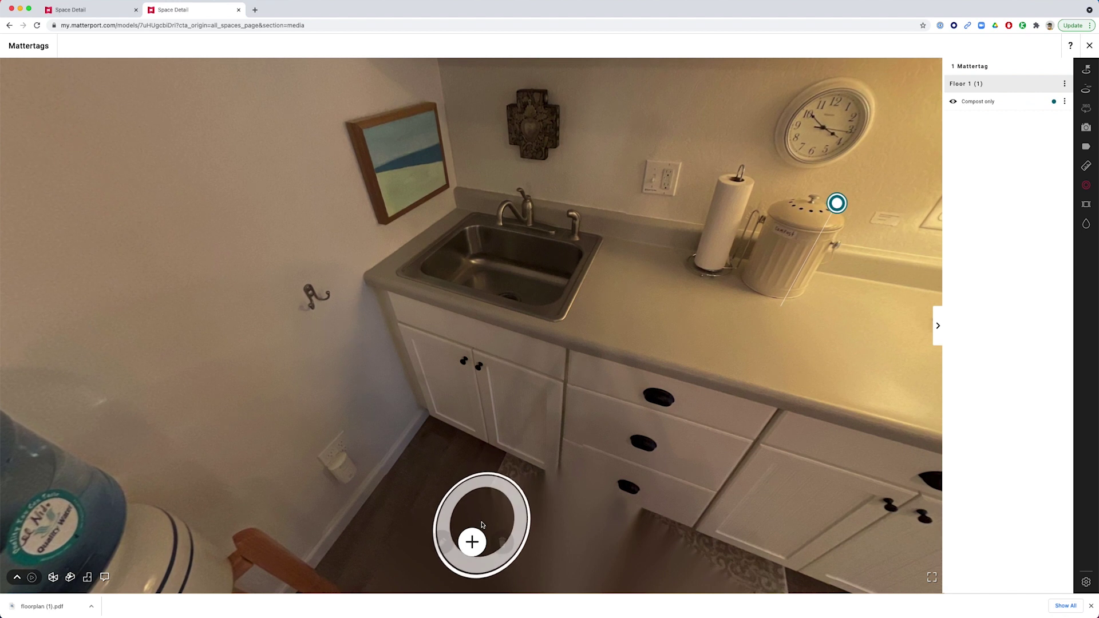
pyautogui.click(503, 366)
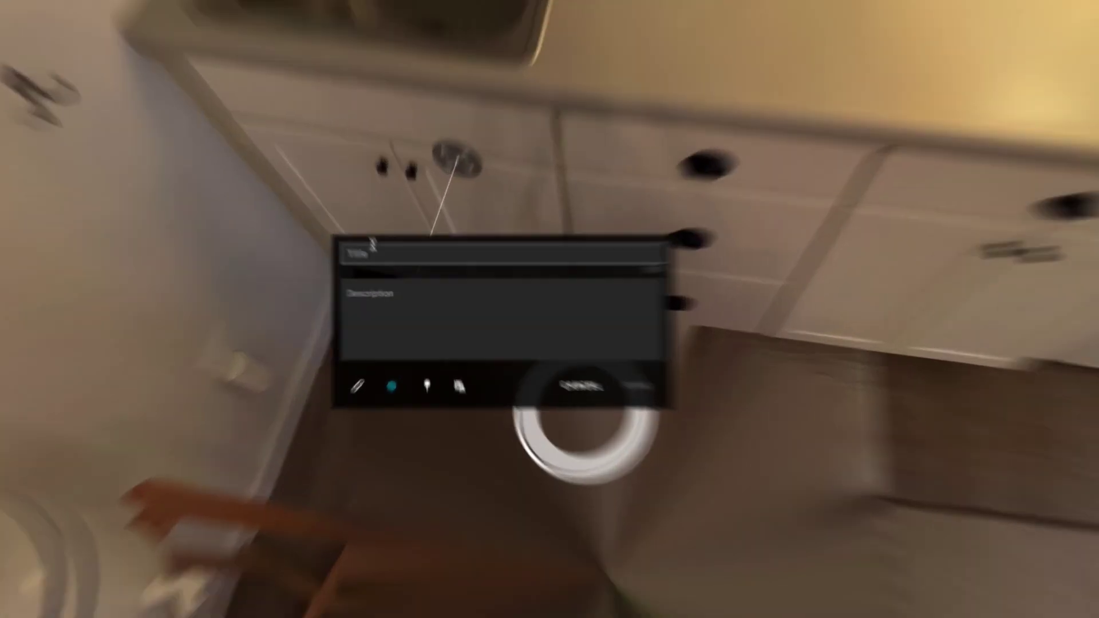
pyautogui.write('Trash bin')
pyautogui.press('Return')
# Add the living room view showing the sofa, bookcase and green wall to the highlight reel.
pyautogui.moveTo(643, 287); pyautogui.dragTo(473, 405)
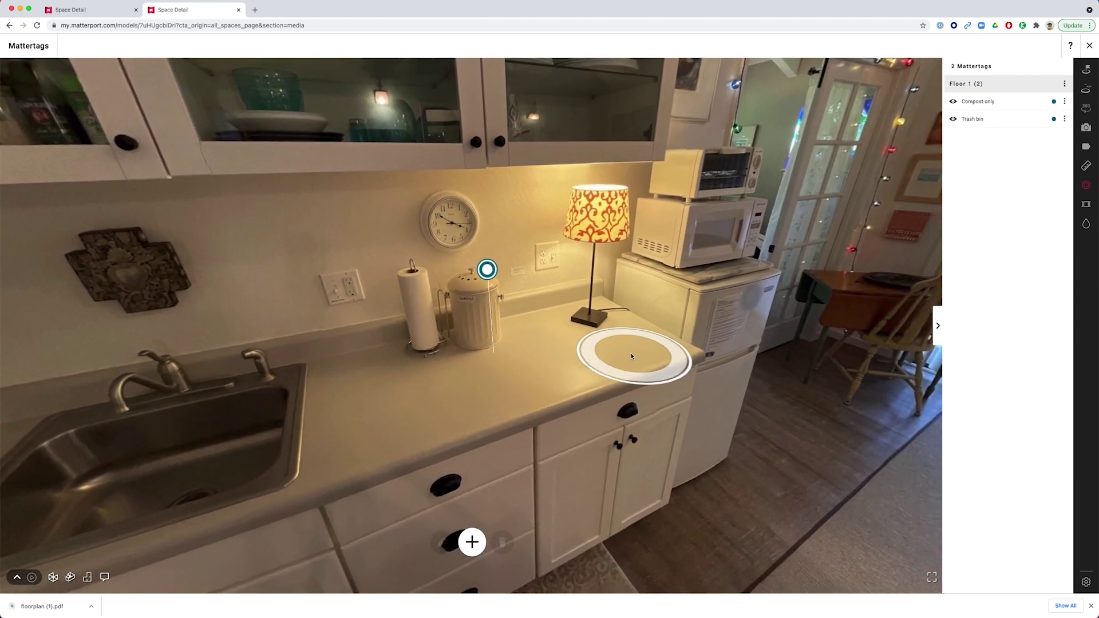
pyautogui.click(639, 360)
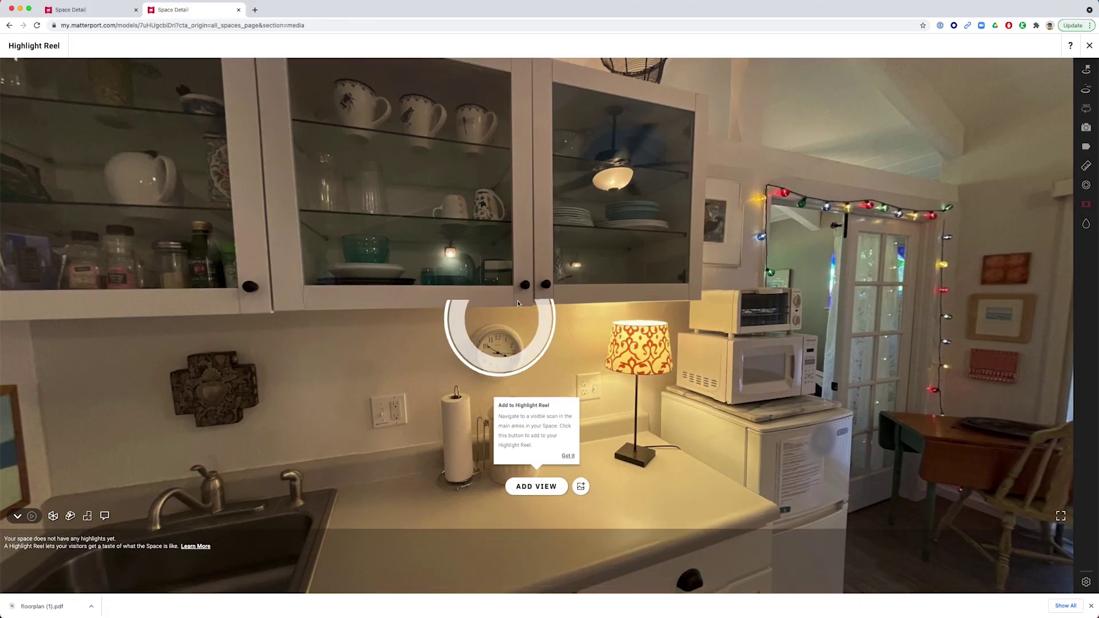
pyautogui.click(519, 303)
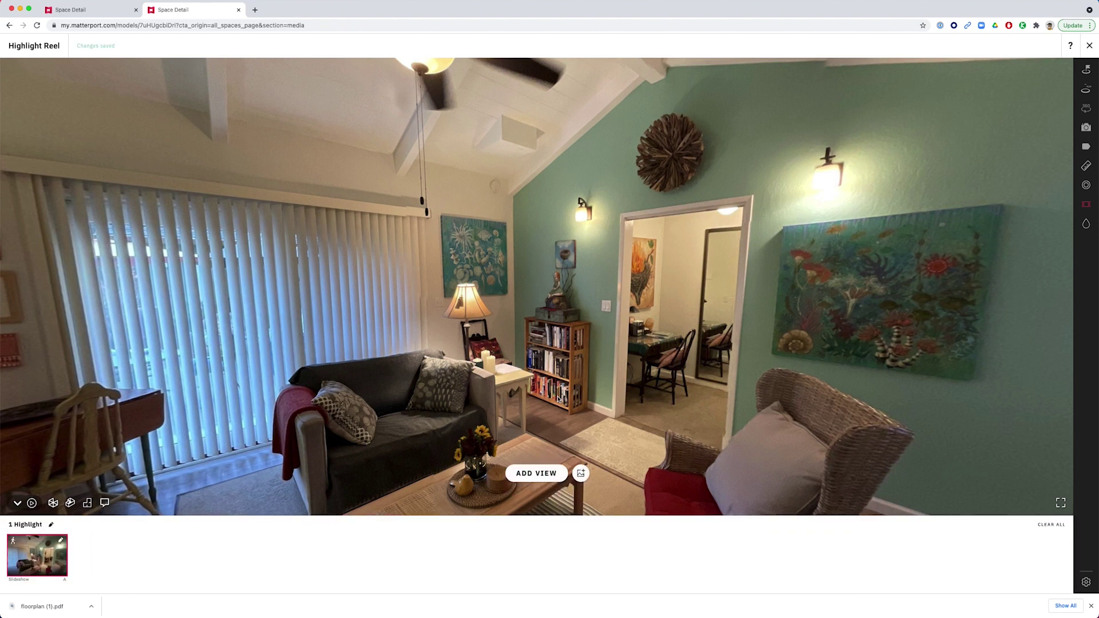
pyautogui.click(498, 357)
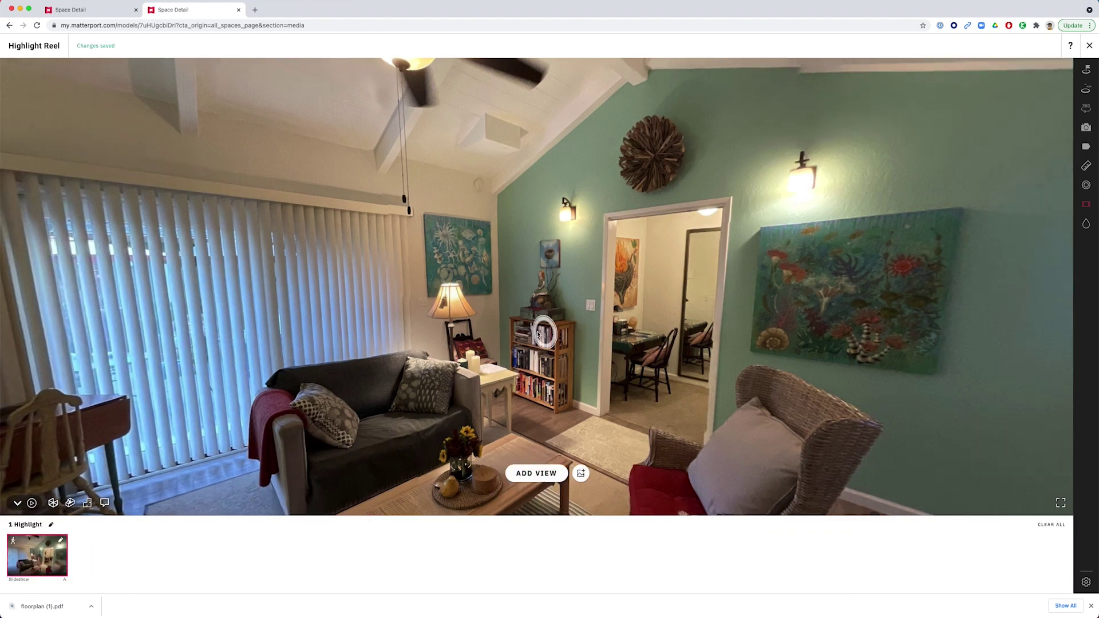